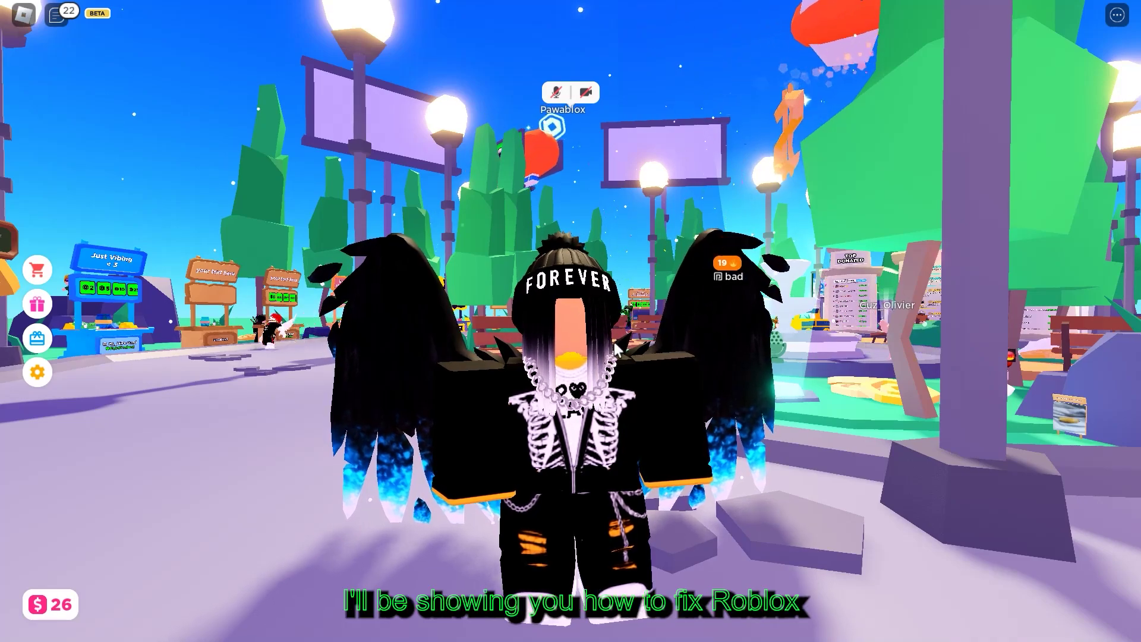
scroll(614, 343, "down", 2)
scroll(612, 340, "up", 2)
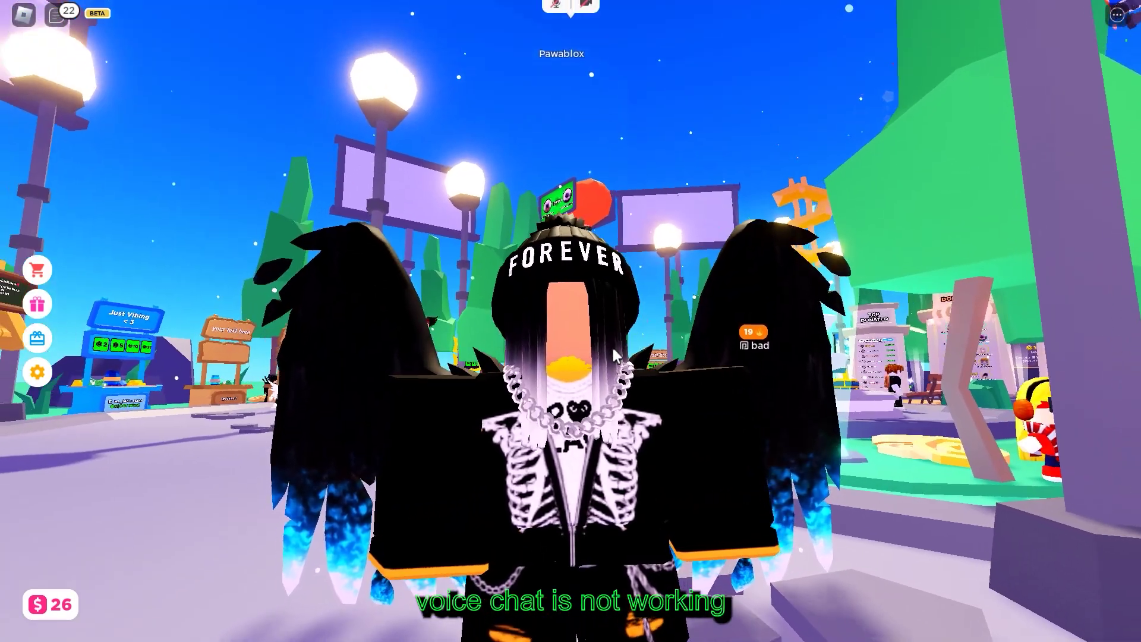
scroll(613, 347, "up", 1)
scroll(613, 346, "up", 1)
scroll(614, 357, "up", 2)
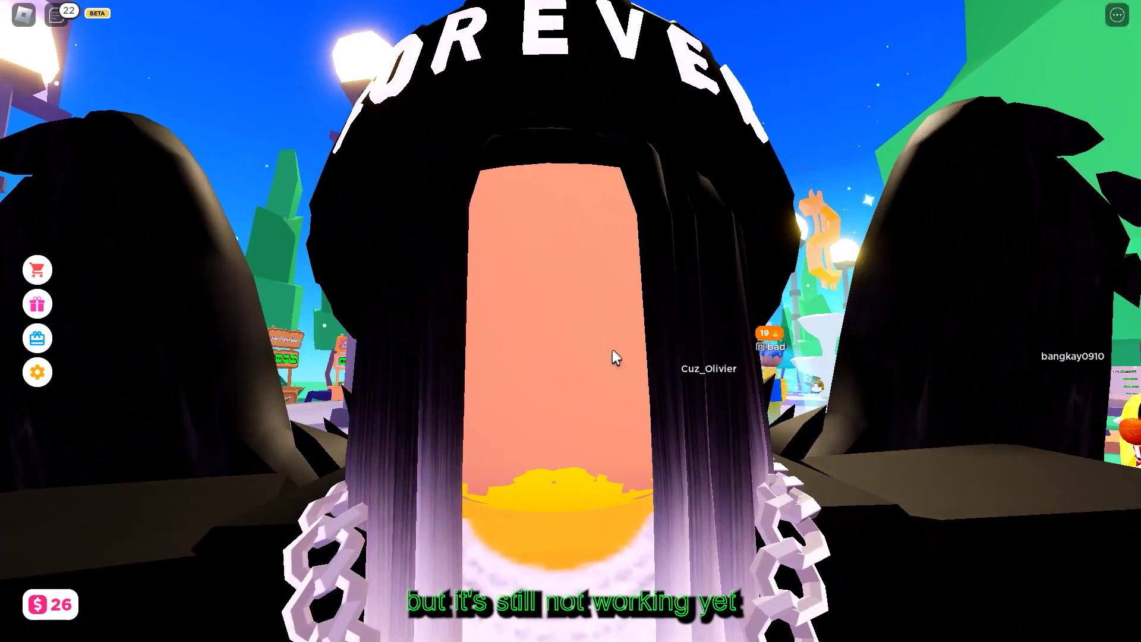
scroll(612, 348, "down", 2)
scroll(615, 349, "up", 1)
scroll(612, 347, "up", 1)
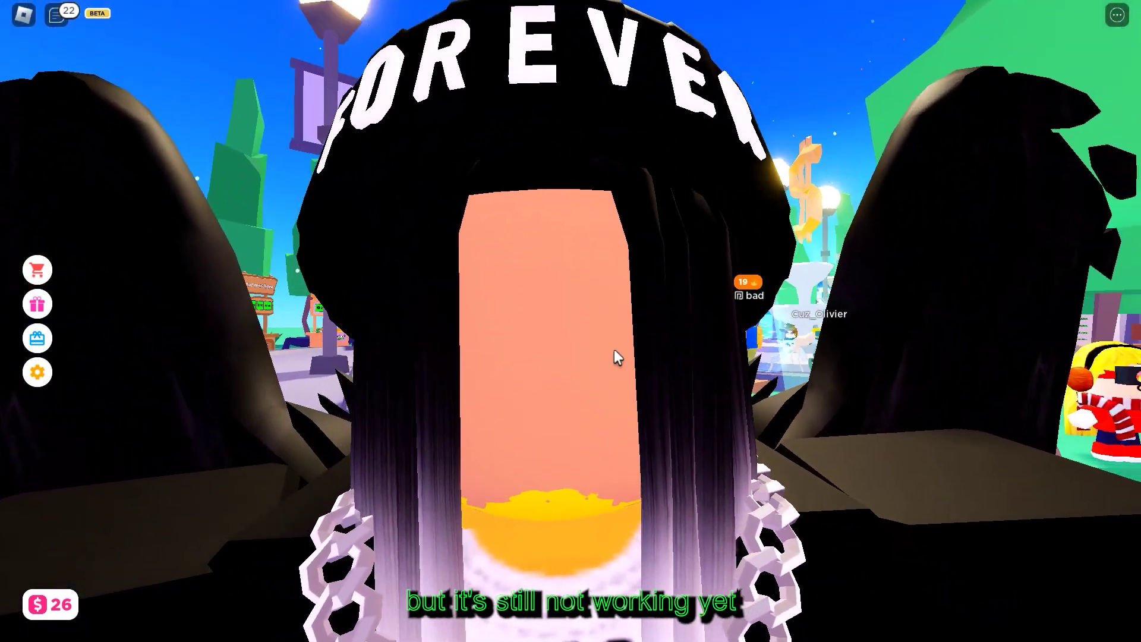
scroll(615, 349, "down", 1)
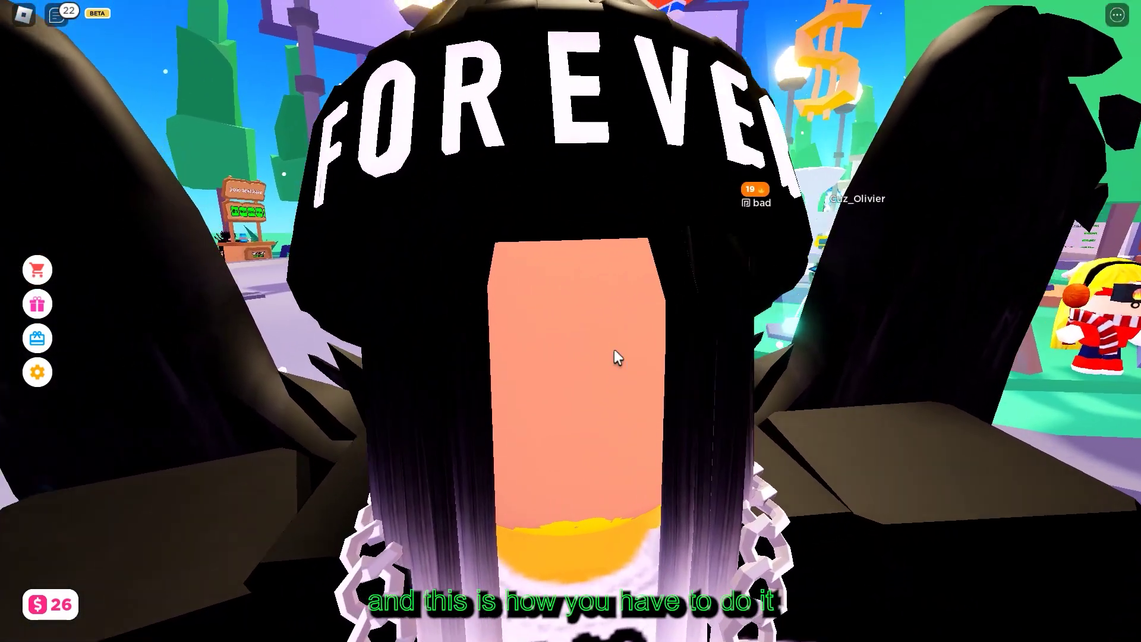
scroll(615, 348, "up", 1)
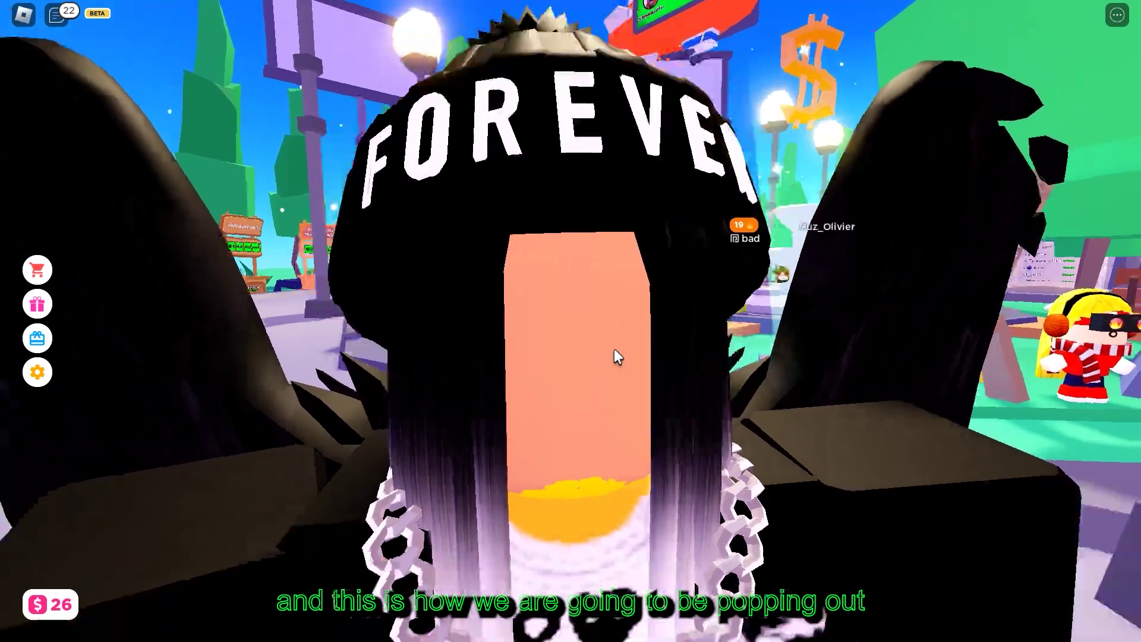
scroll(614, 348, "down", 3)
scroll(539, 403, "up", 1)
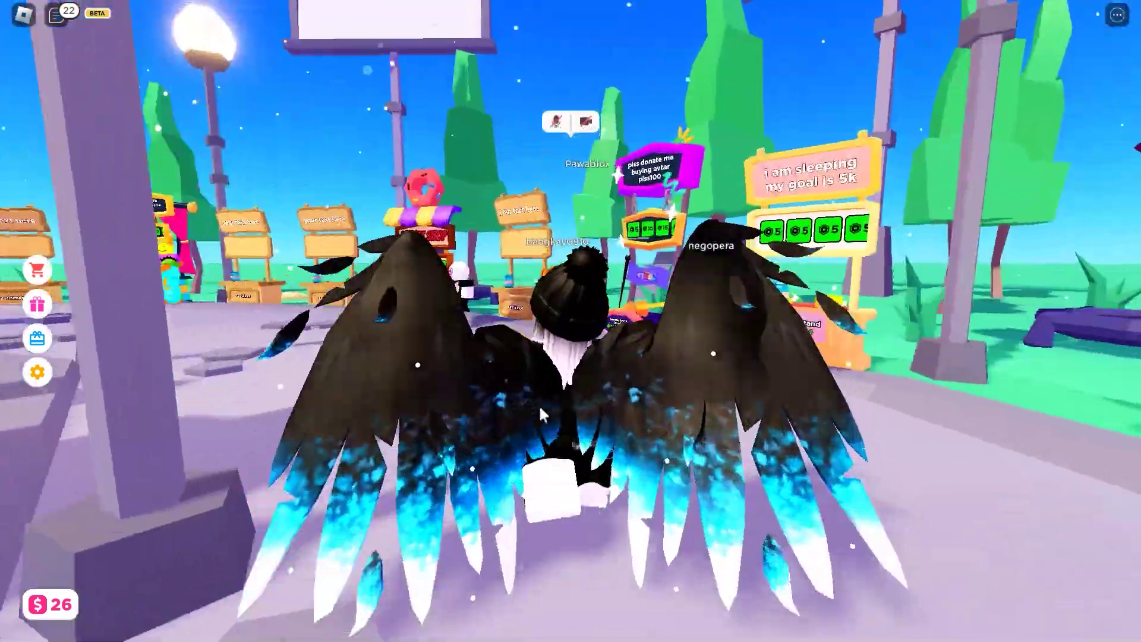
Step: Walk the avatar forward through the plaza and turn it around
key("w")
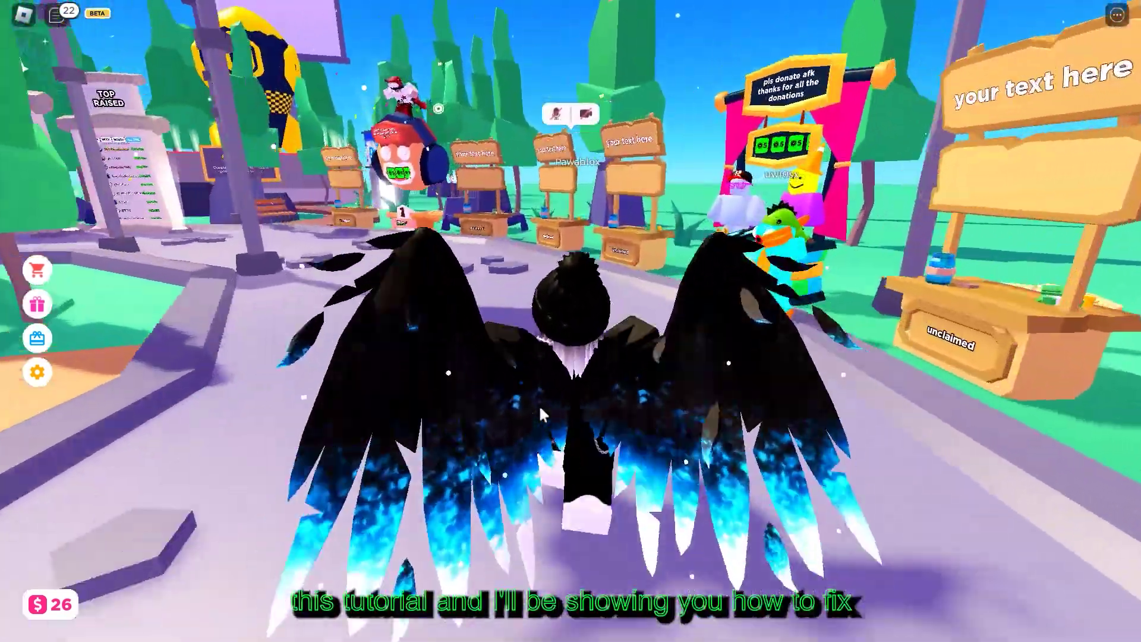
key("Right")
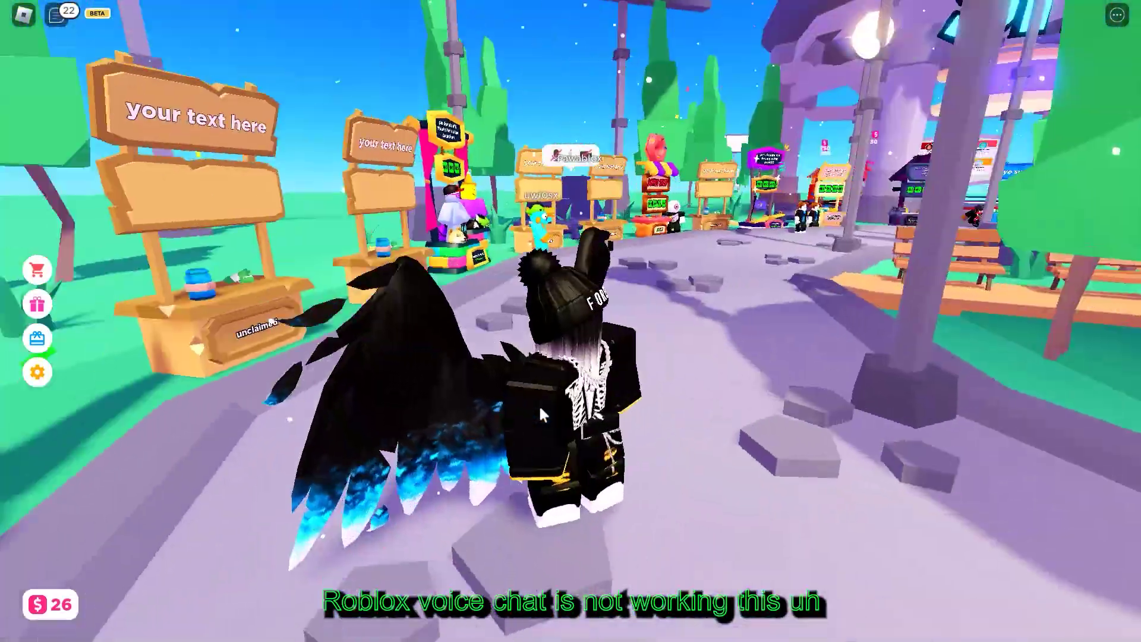
key("s")
scroll(539, 405, "up", 3)
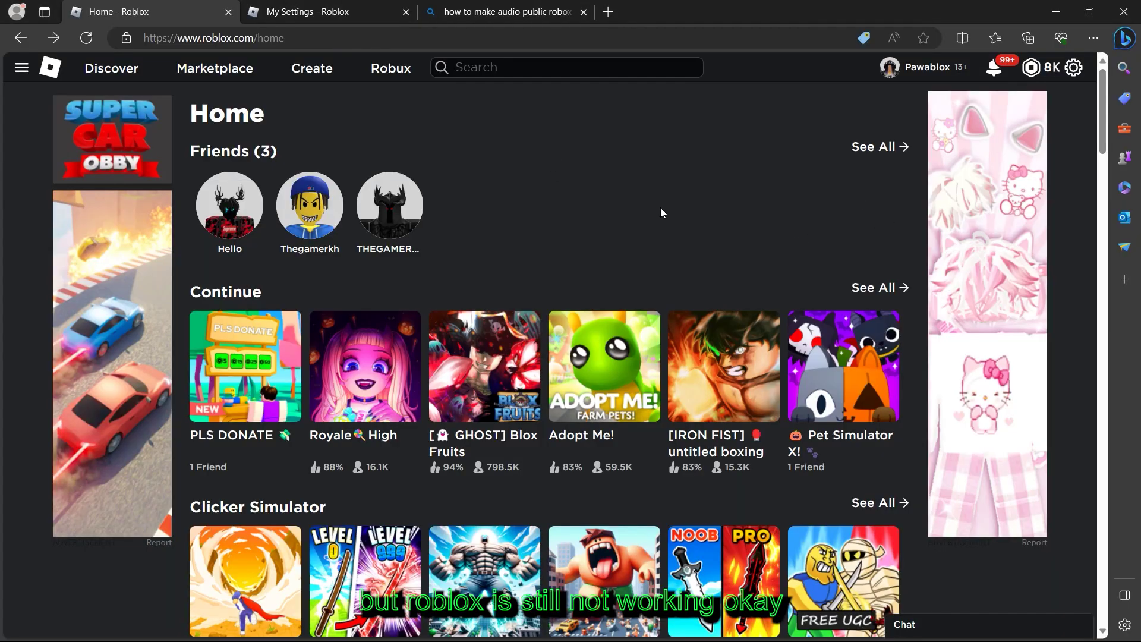
Step: Show the Privacy settings with voice chat and camera input enabled, then select the address
left_click(1075, 67)
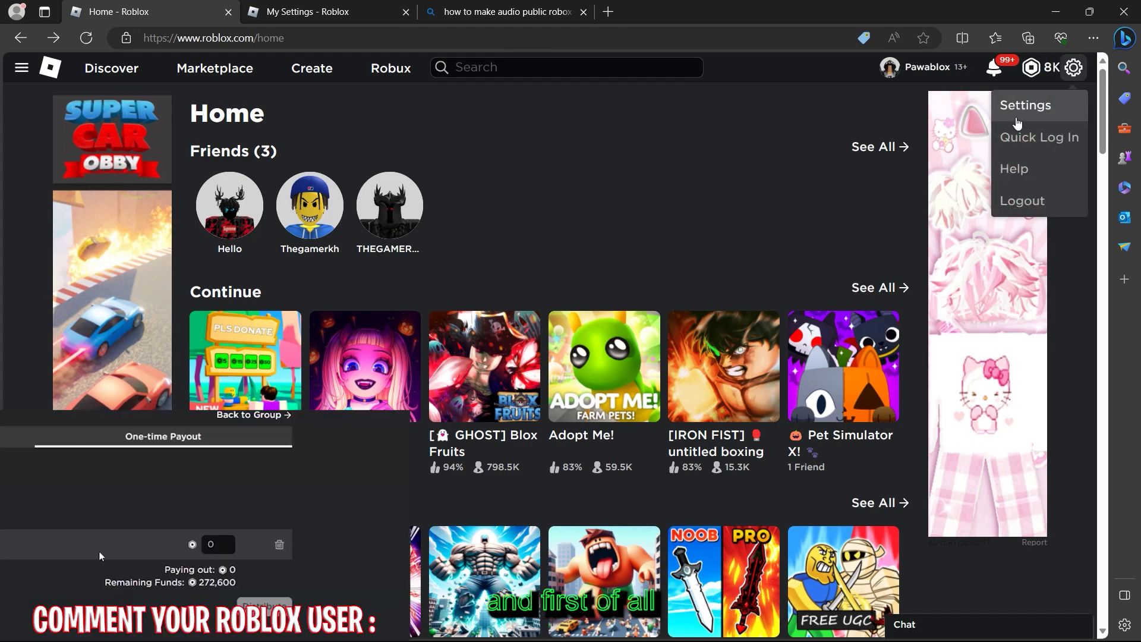
left_click(1031, 104)
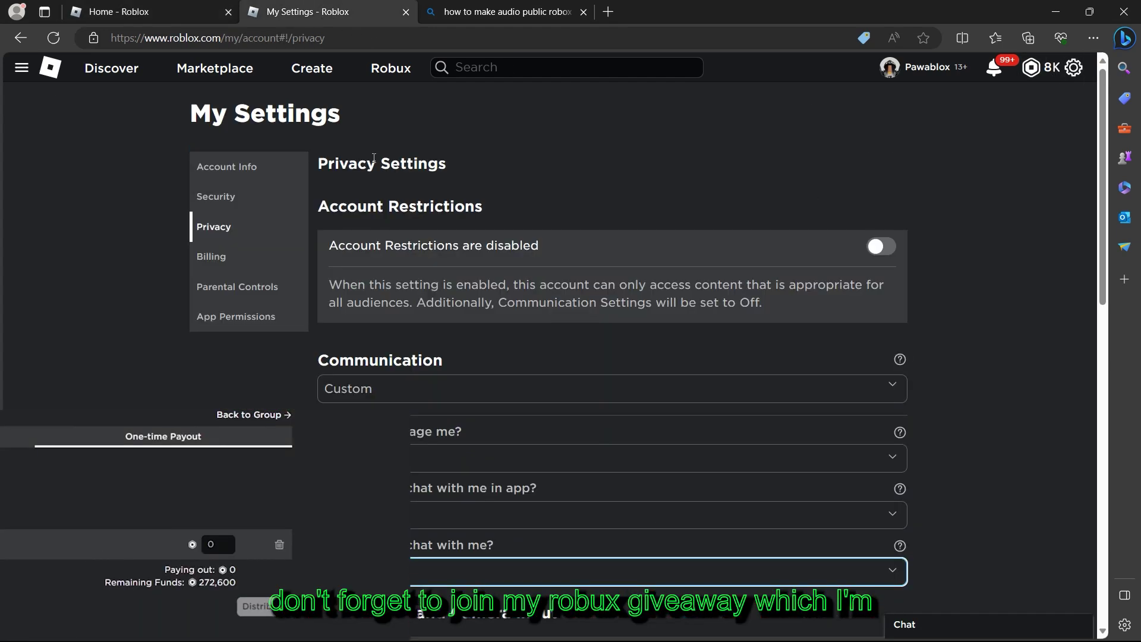
scroll(485, 213, "down", 1)
scroll(530, 176, "down", 3)
scroll(537, 193, "down", 2)
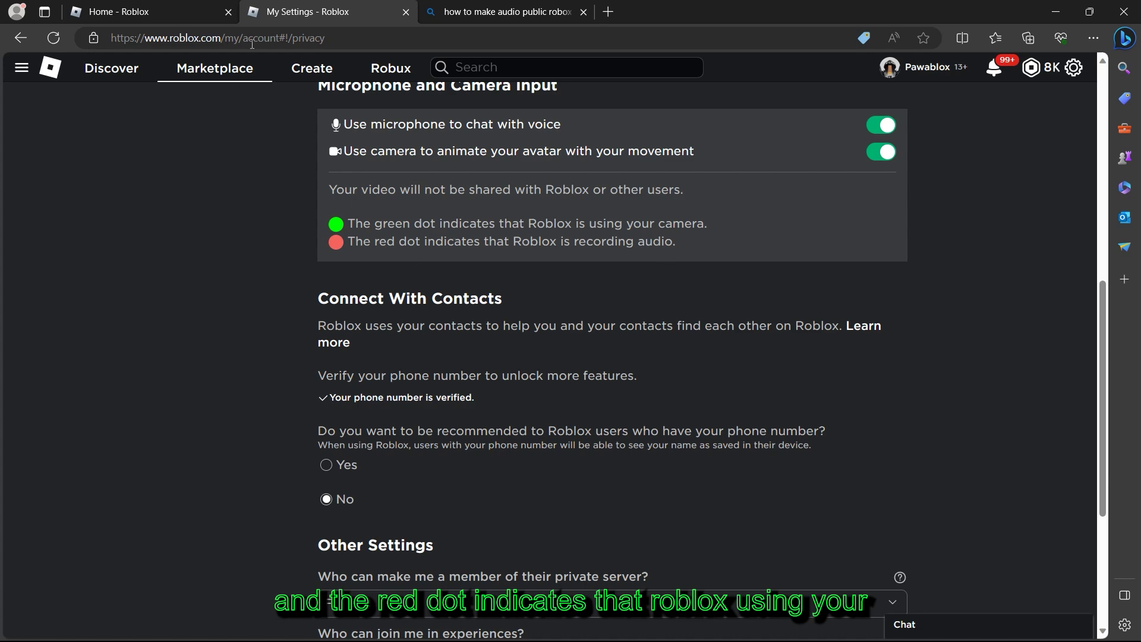
left_click(144, 21)
left_click(289, 18)
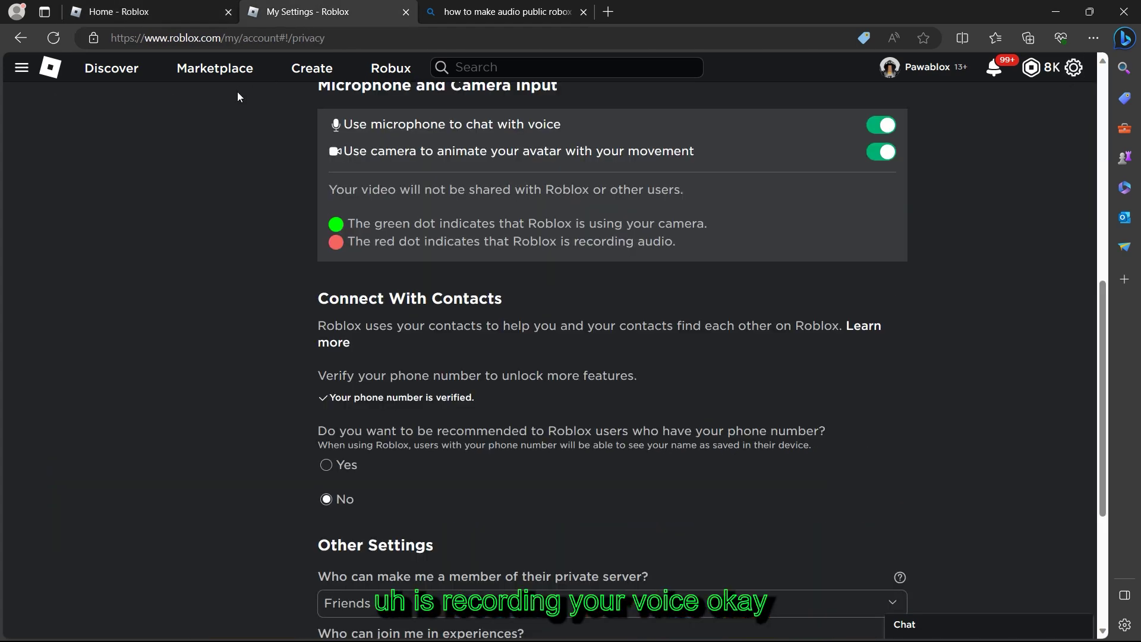
left_click(291, 38)
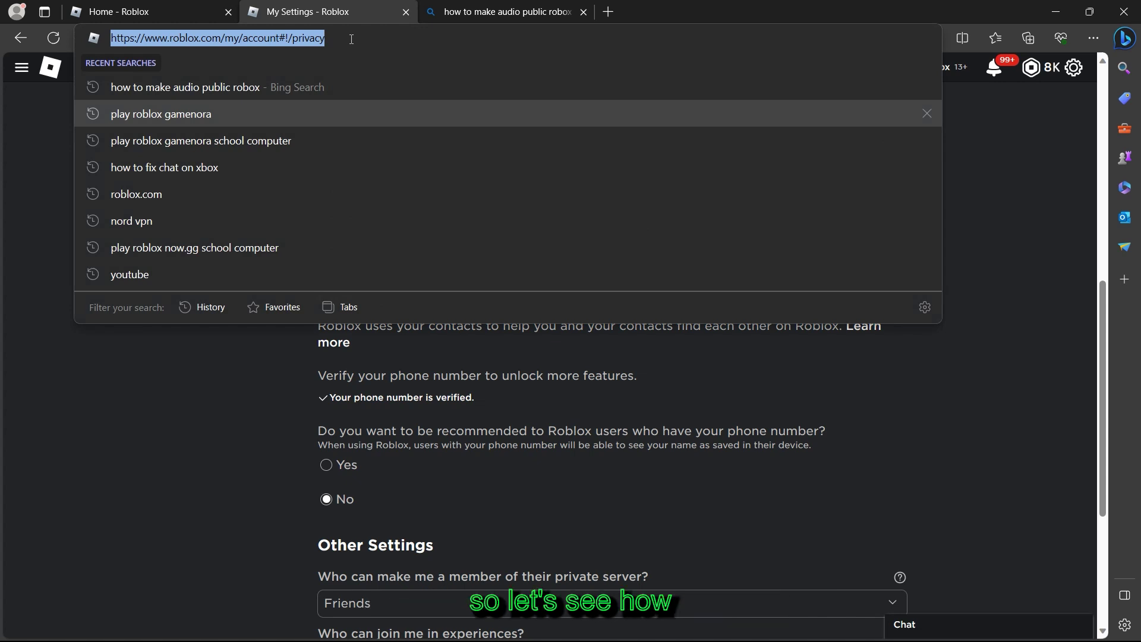
Step: Trim the address to roblox.com/support and load the Support Contact Us page
left_click(352, 38)
key("BackSpace")
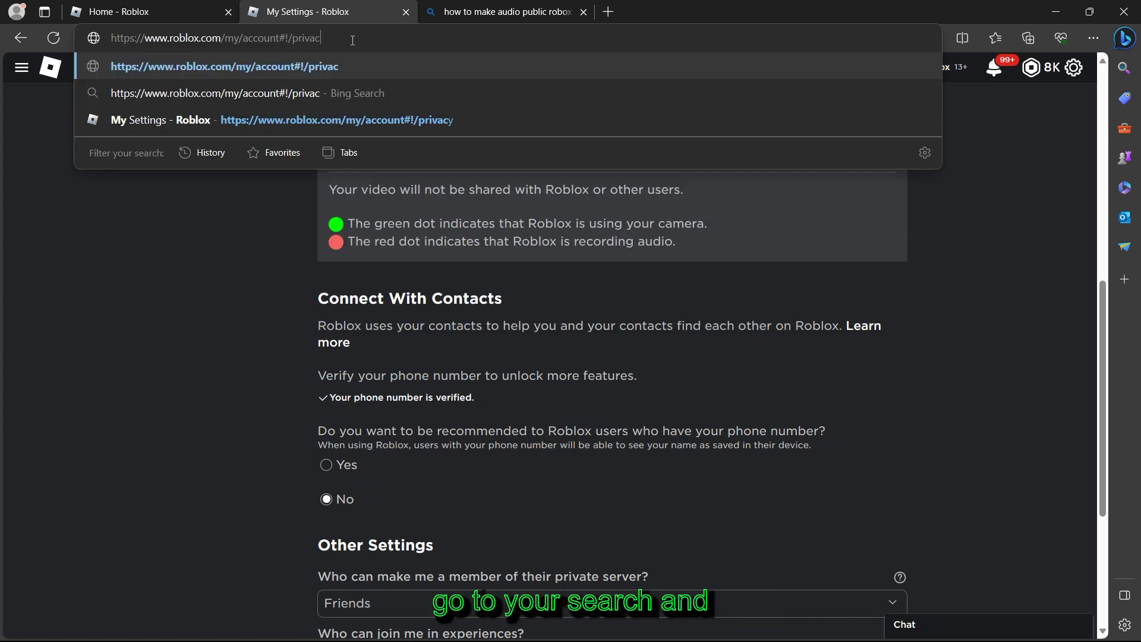
key("BackSpace")
key("BackSpace")
key("BackSpace")
key("BackSpace")
key("BackSpace")
key("BackSpace")
key("BackSpace")
key("BackSpace")
key("BackSpace")
key("BackSpace")
key("BackSpace")
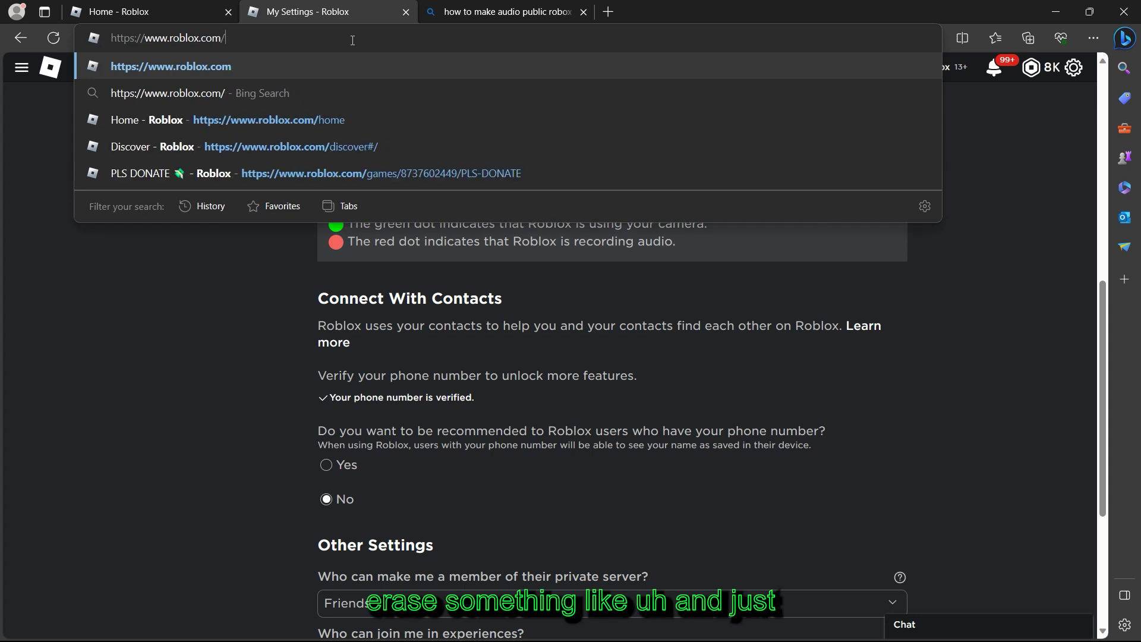
type("su")
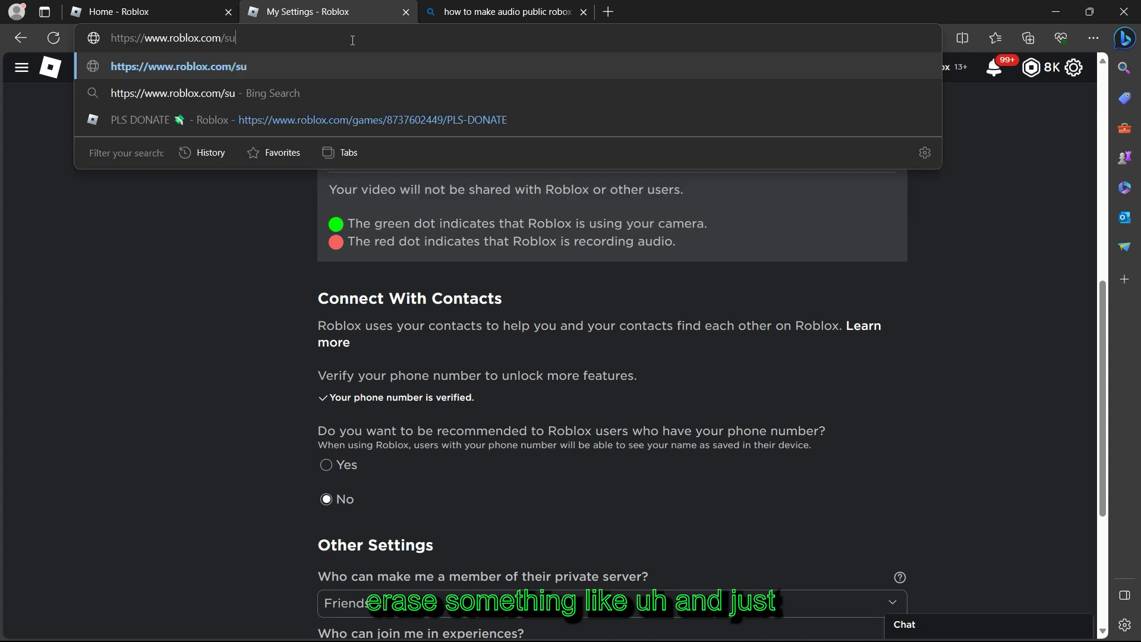
type("pport")
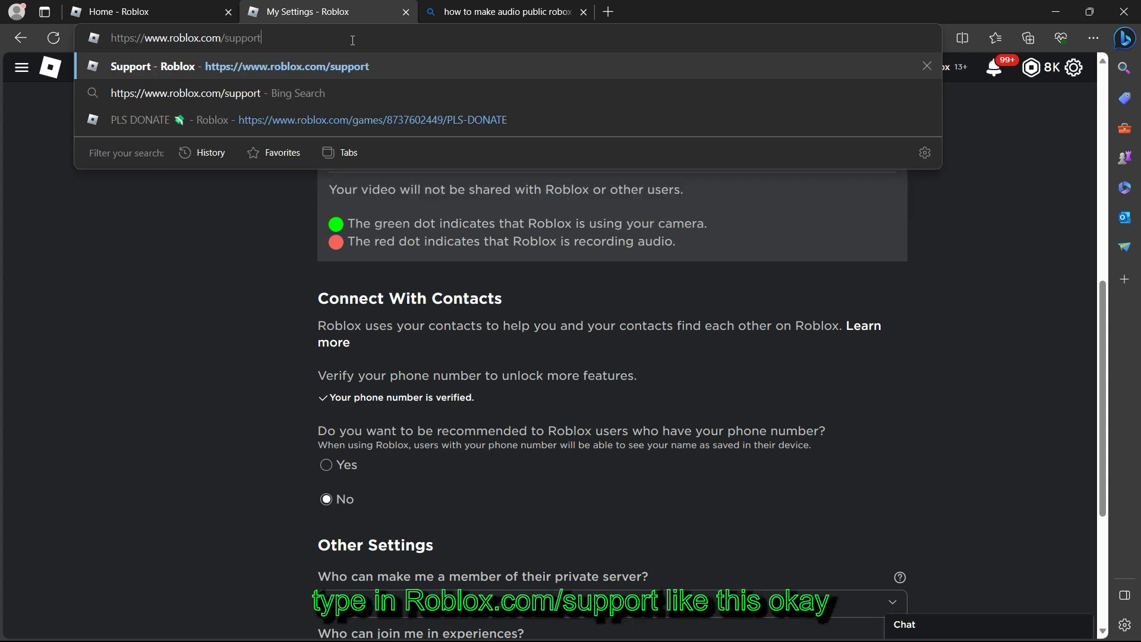
key("Return")
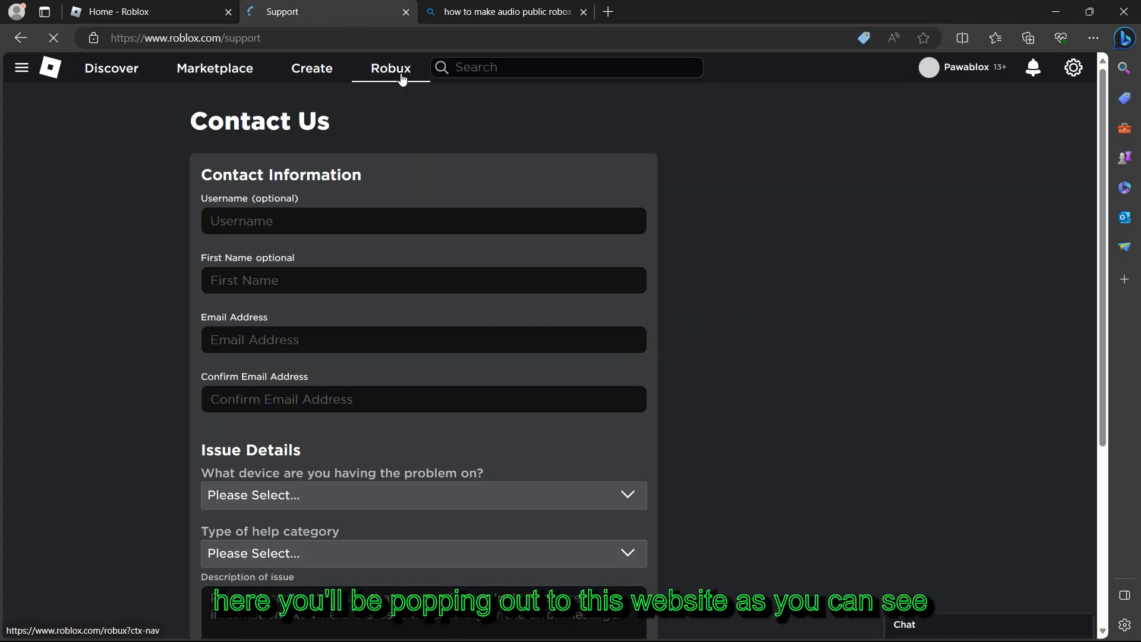
Step: Select the prefilled username Zietux and dismiss the First Name autofill suggestions
double_click(219, 222)
left_click_drag(212, 221, 285, 222)
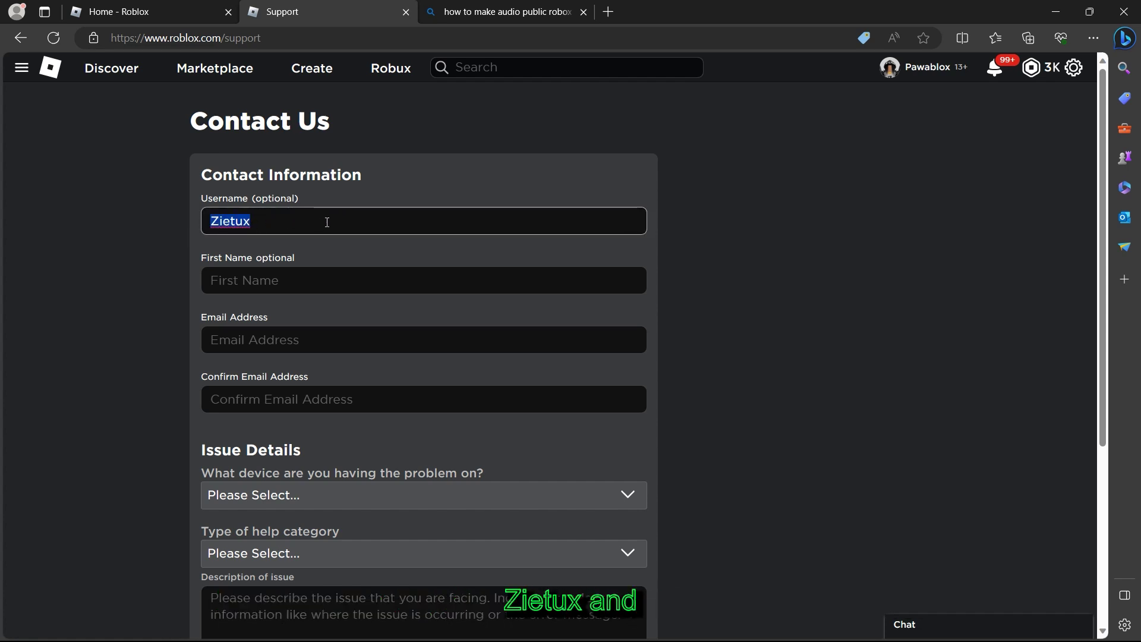
left_click(274, 222)
left_click_drag(214, 222, 286, 219)
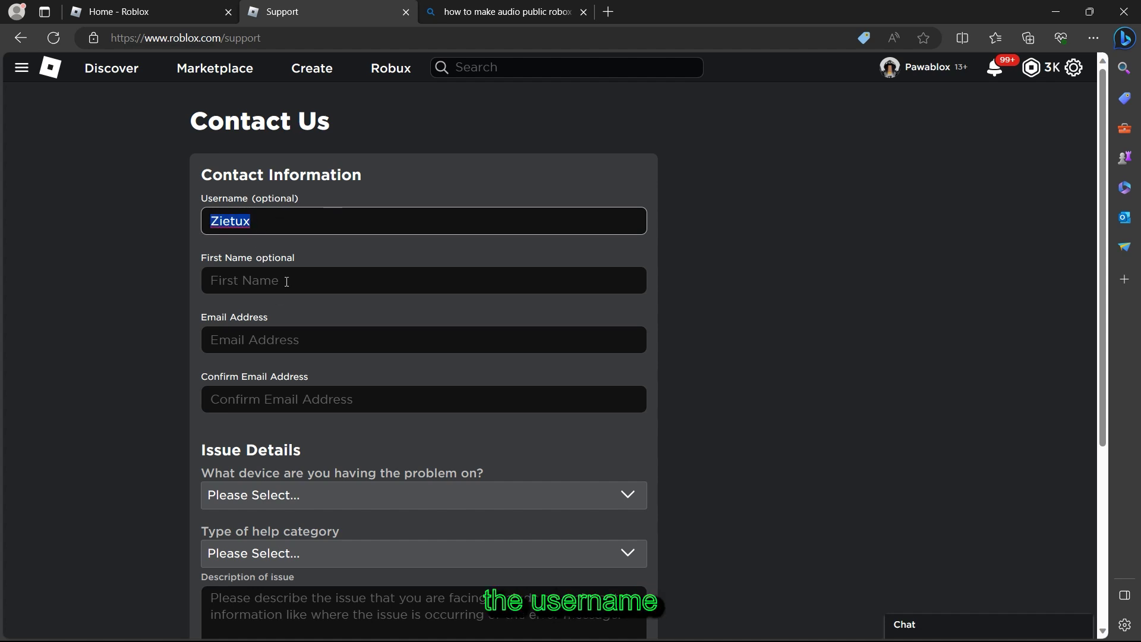
left_click(268, 284)
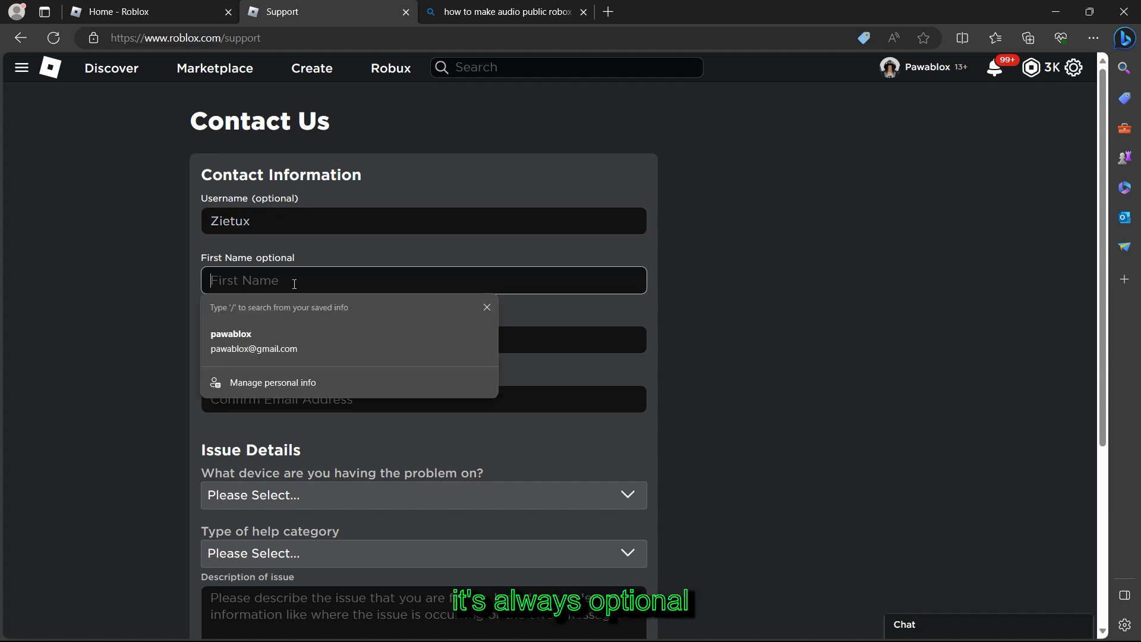
left_click(487, 307)
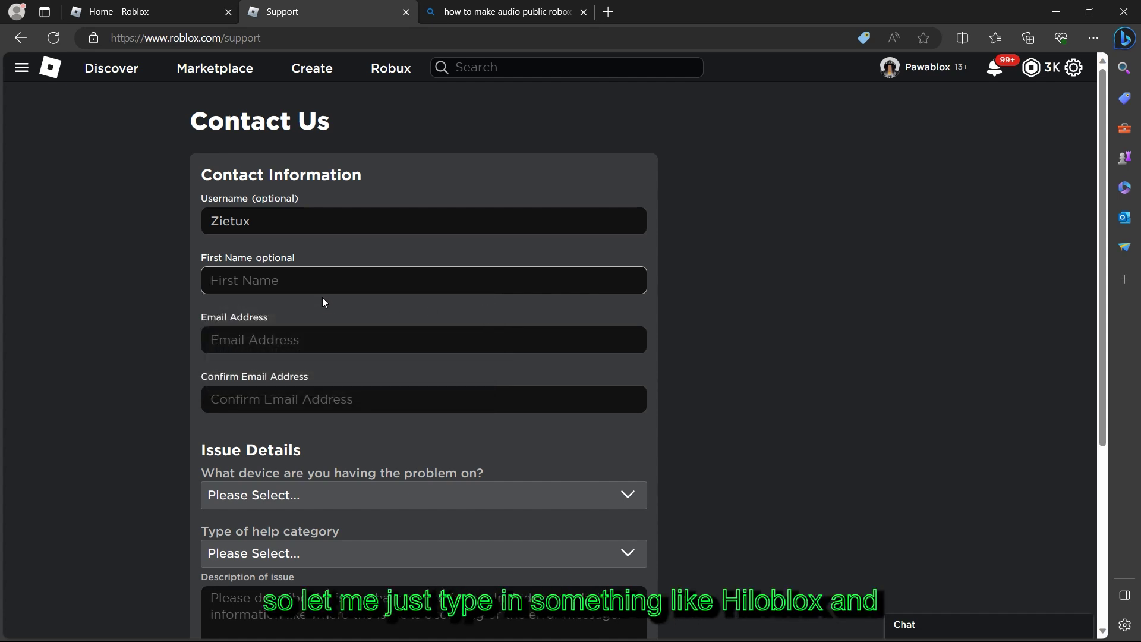
type("hilo")
type("blo")
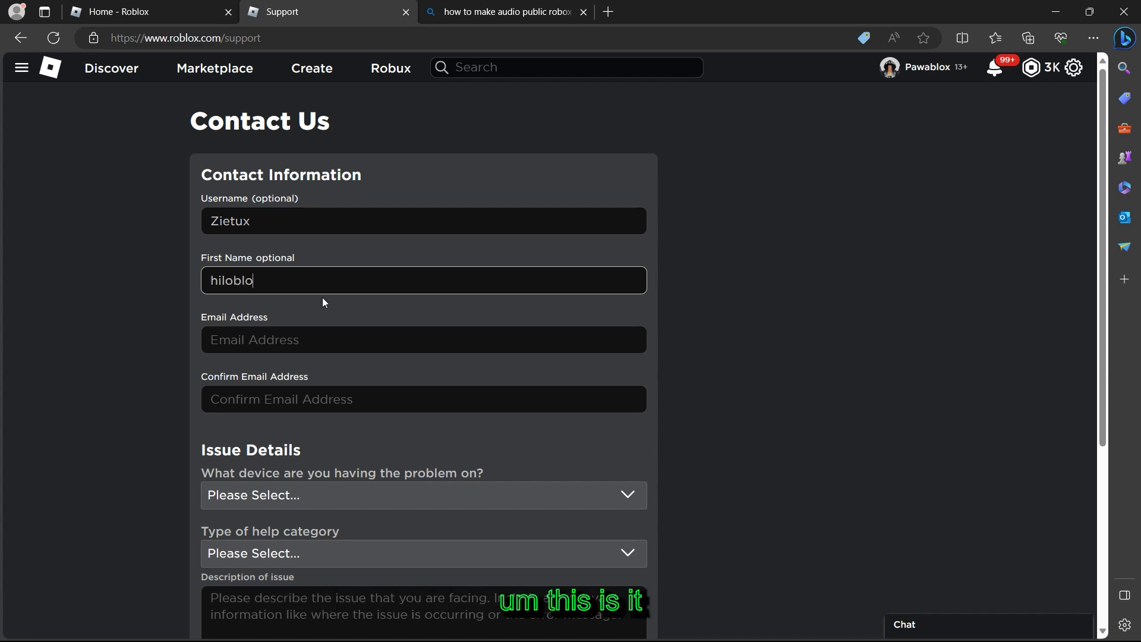
type("x")
Step: Correct the First Name to 'holiblox', select it, and focus the email field
left_click(275, 340)
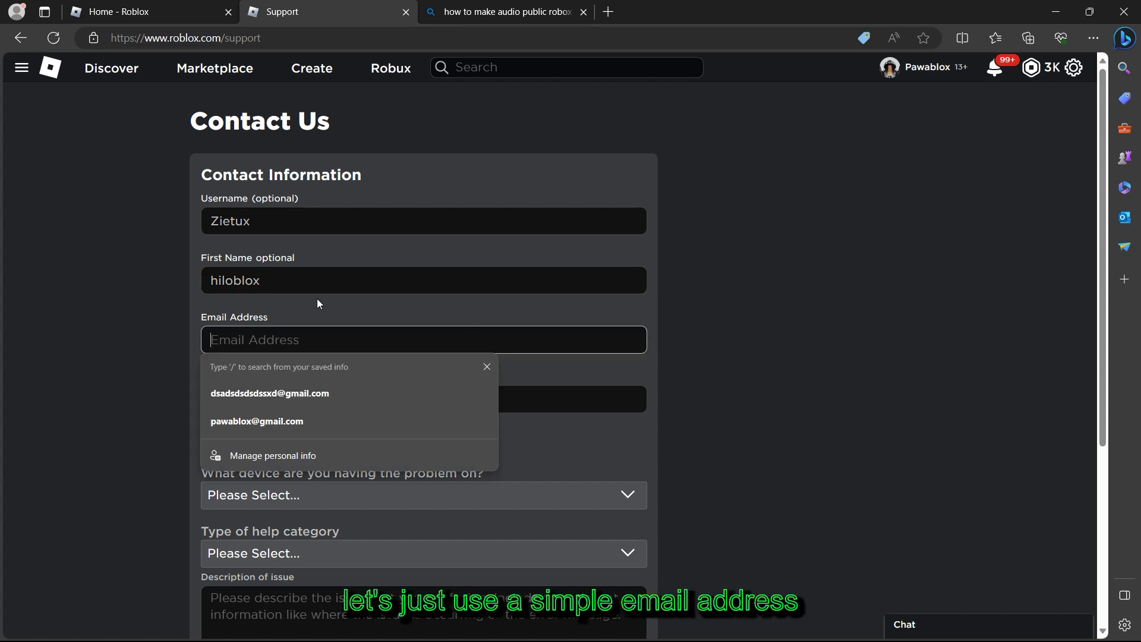
left_click(278, 279)
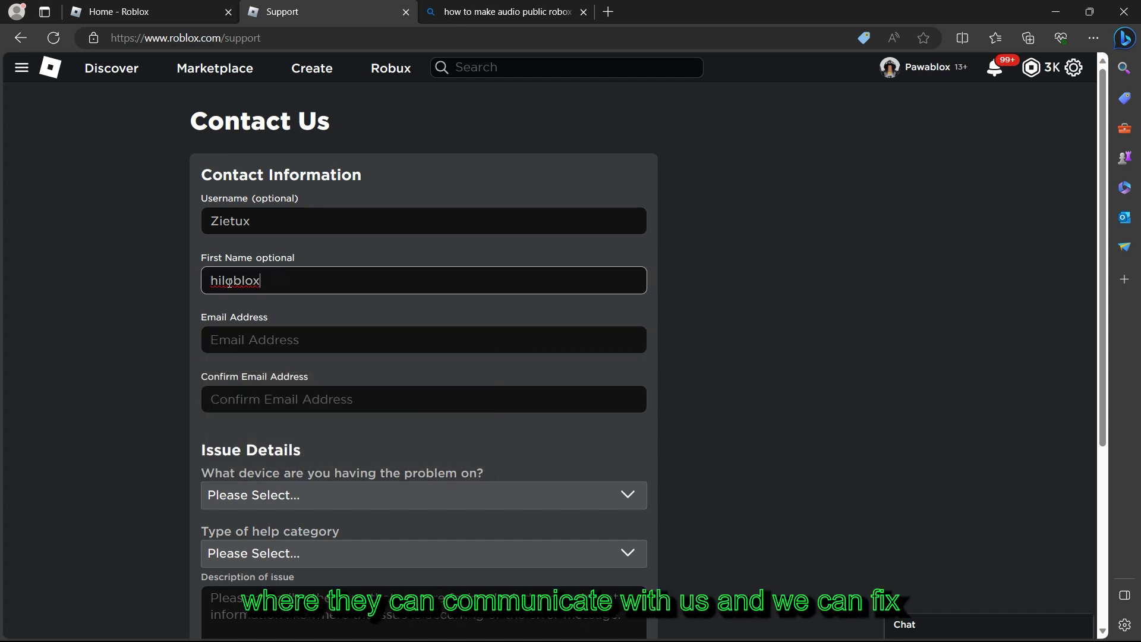
right_click(233, 280)
key("Escape")
key("BackSpace")
key("BackSpace")
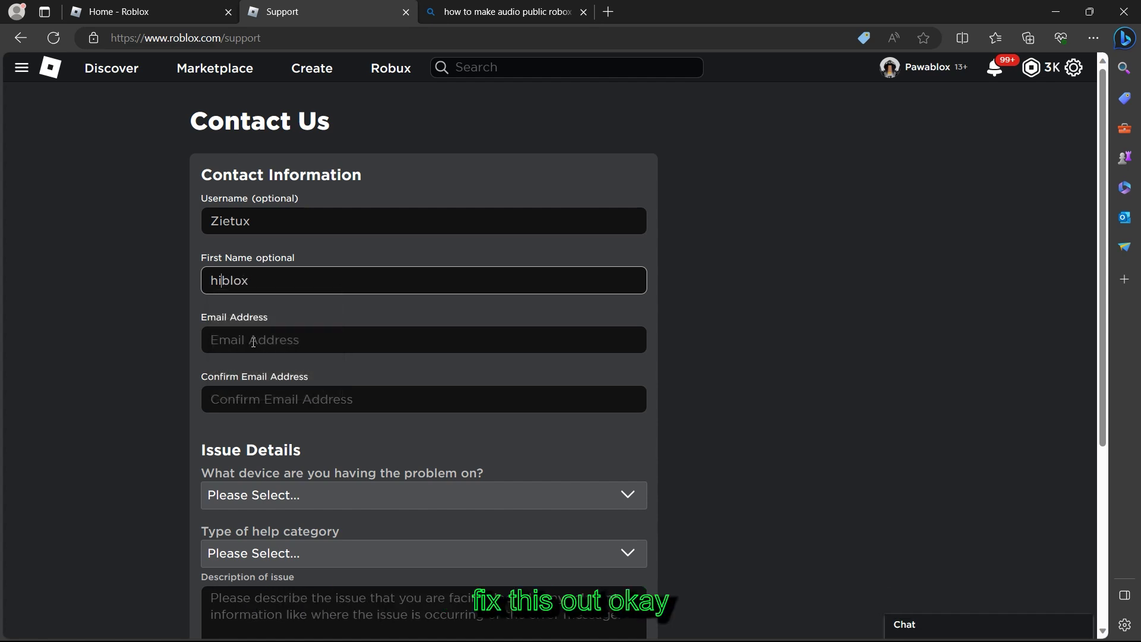
key("BackSpace")
type("oli")
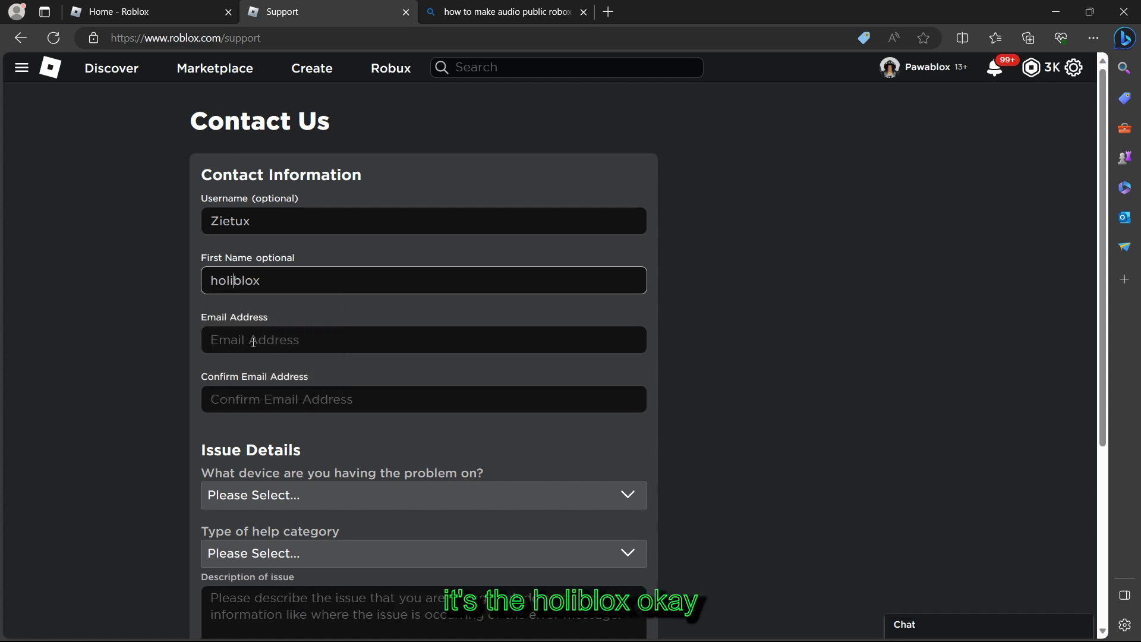
left_click(254, 342)
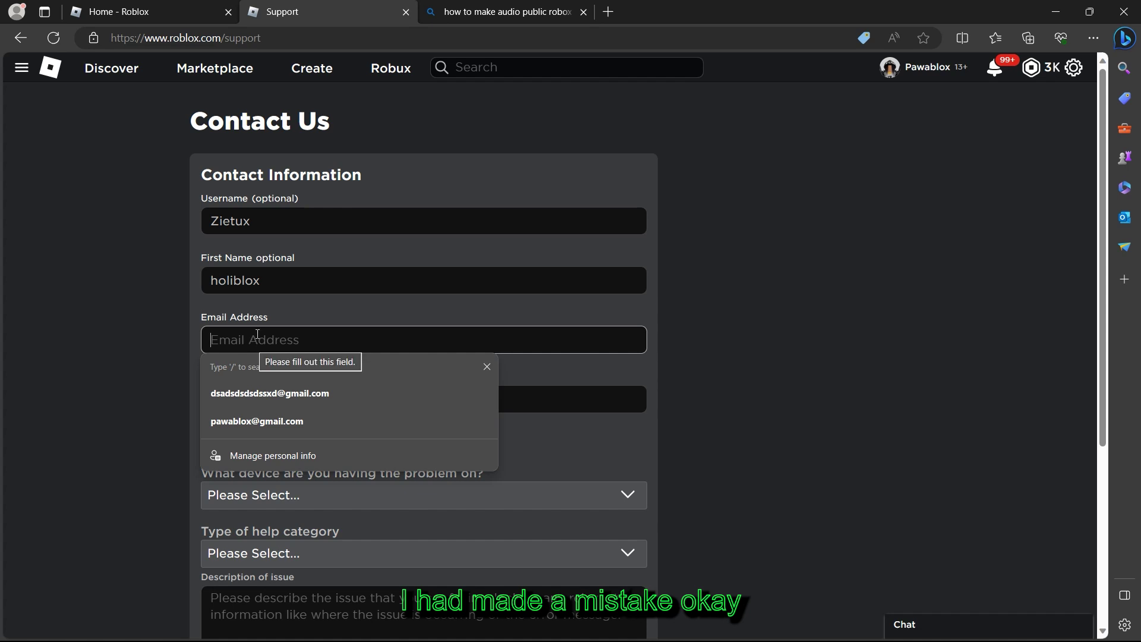
left_click_drag(268, 280, 182, 279)
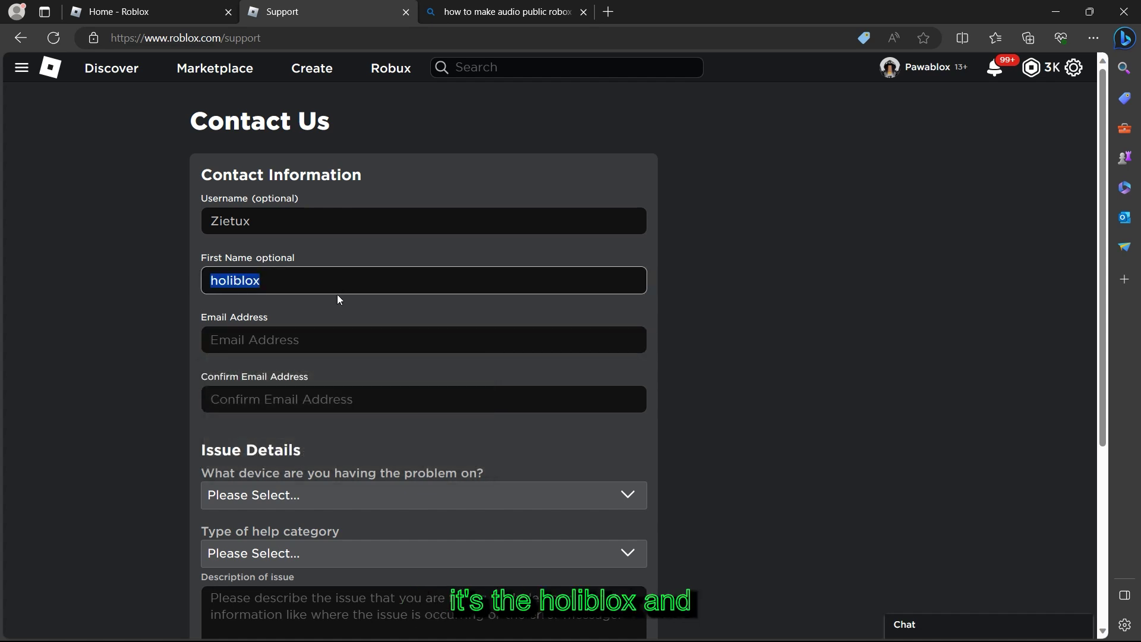
left_click(329, 342)
Step: Paste 'holiblox' into Email Address and dismiss the Confirm Email suggestions
type("holiblox")
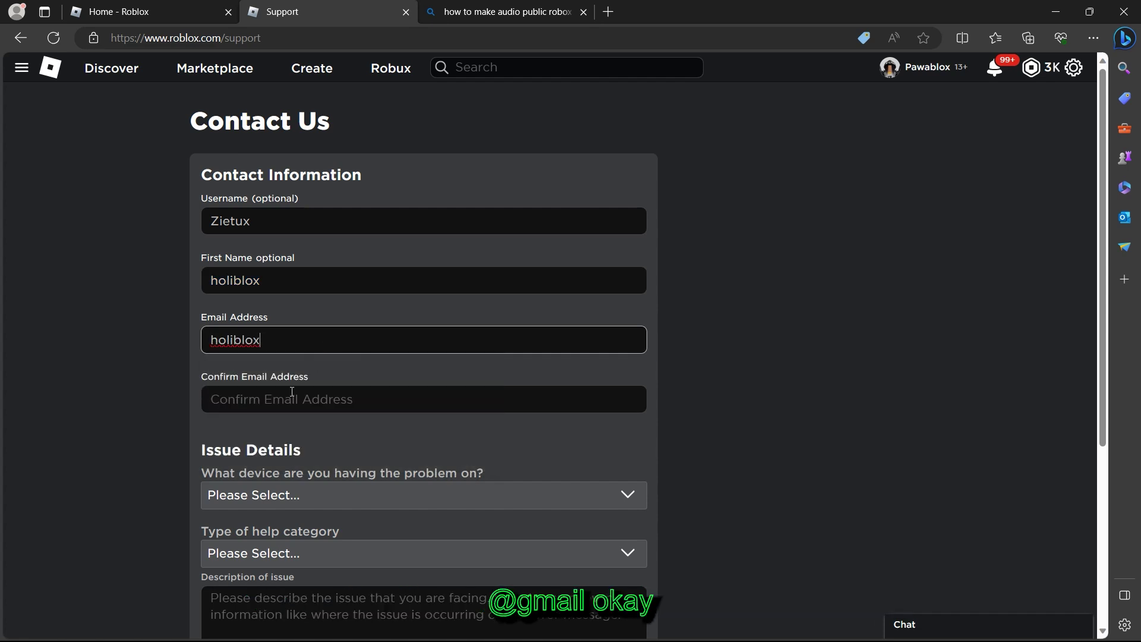
left_click(286, 402)
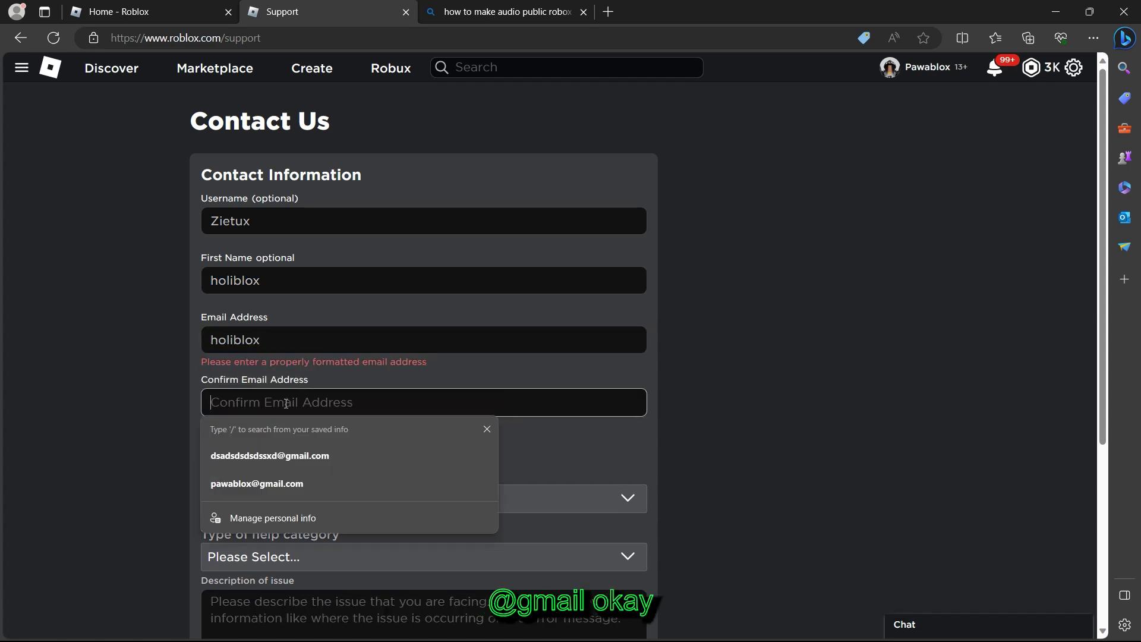
left_click(487, 431)
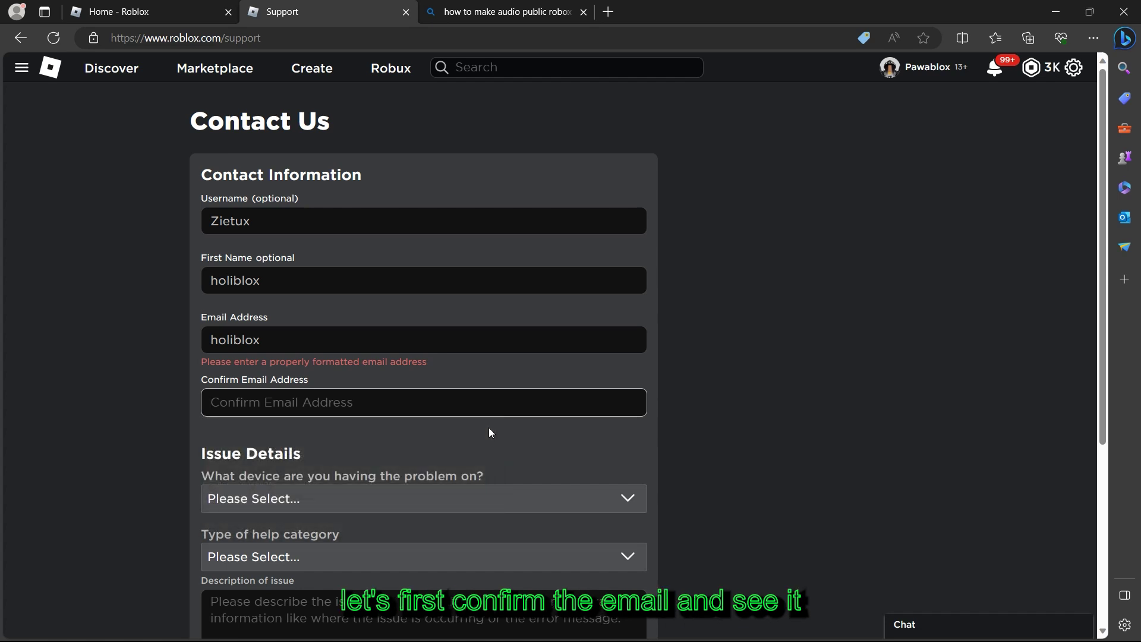
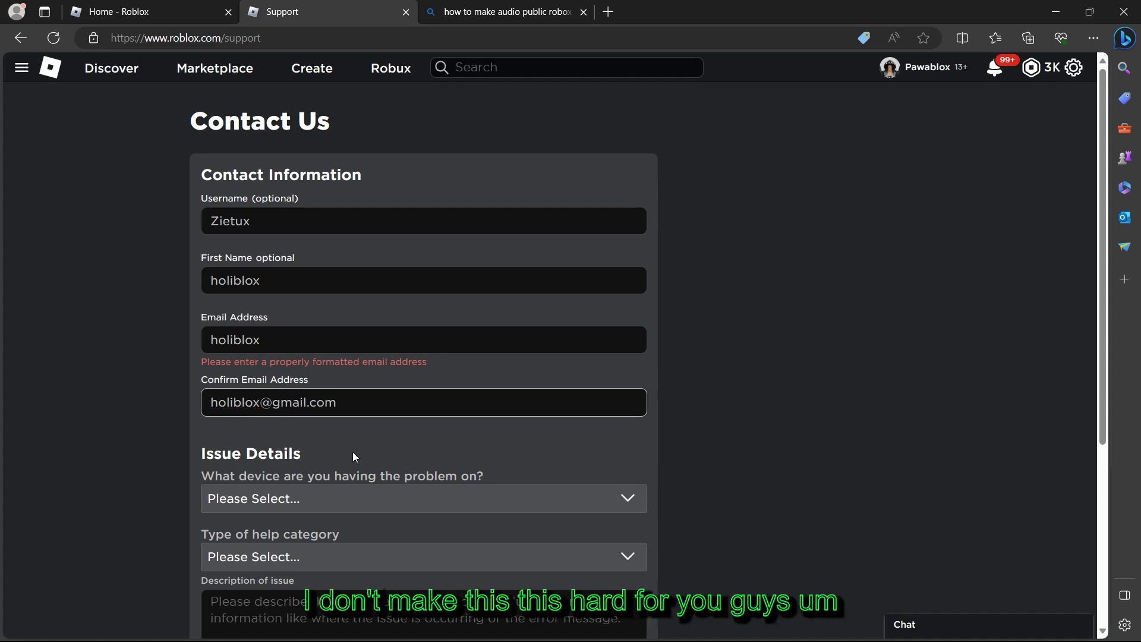
scroll(352, 452, "down", 1)
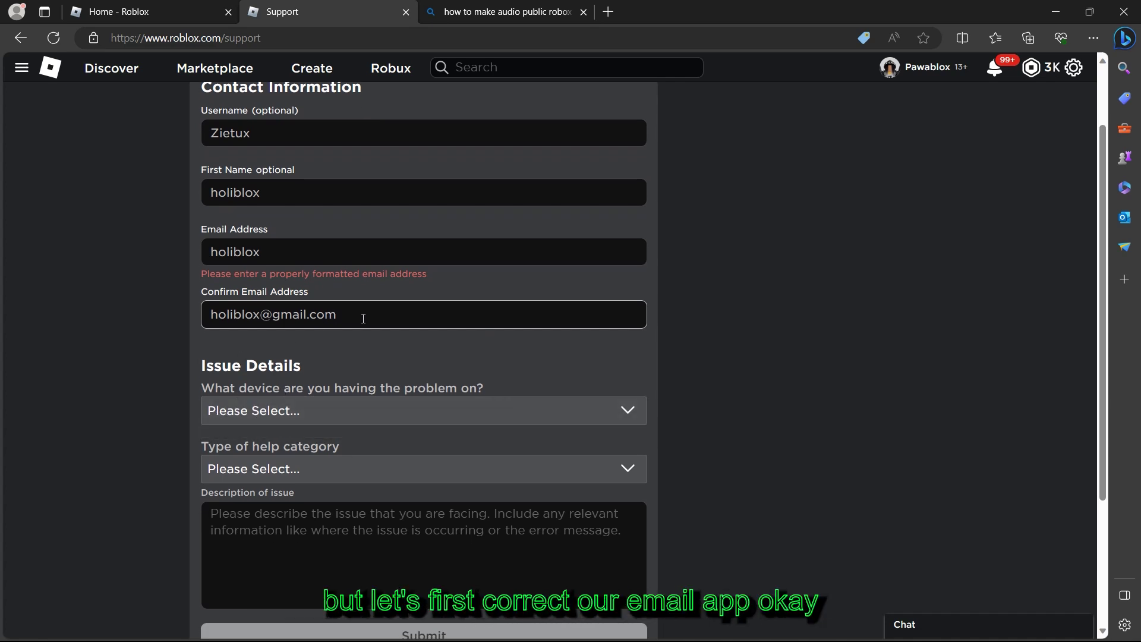
left_click_drag(363, 319, 203, 318)
key("ctrl+c")
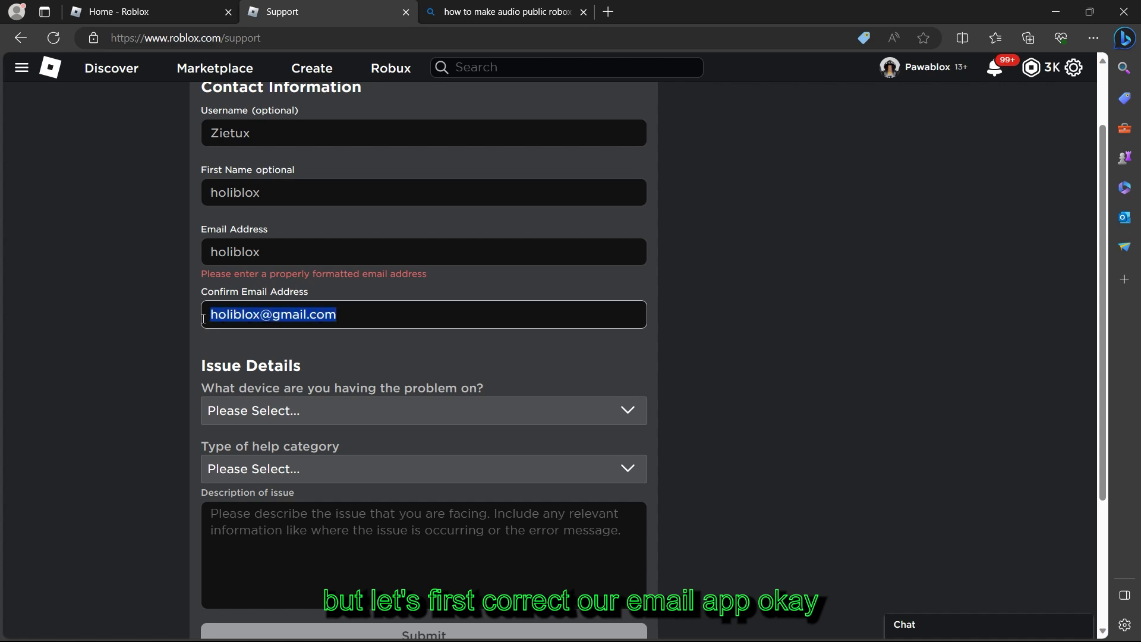
right_click(277, 317)
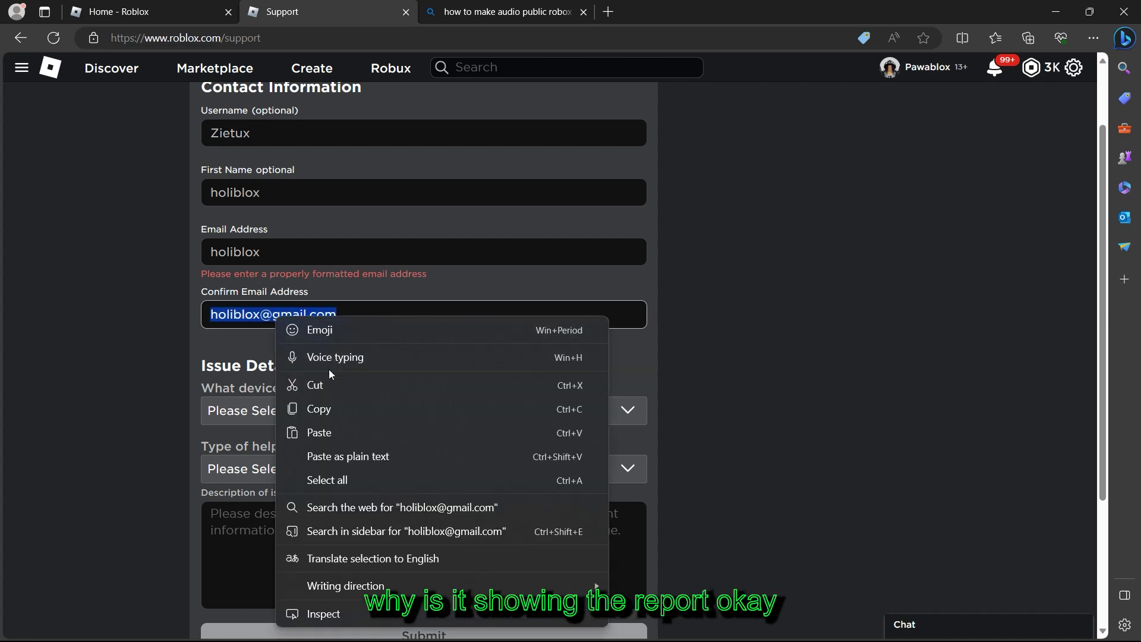
left_click(249, 309)
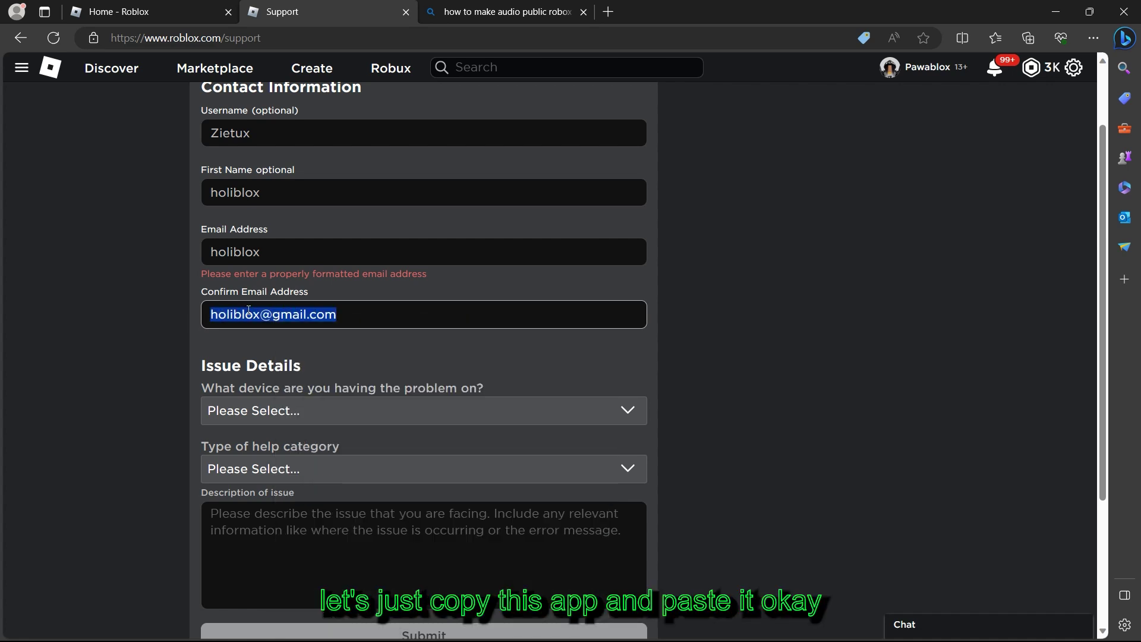
double_click(285, 260)
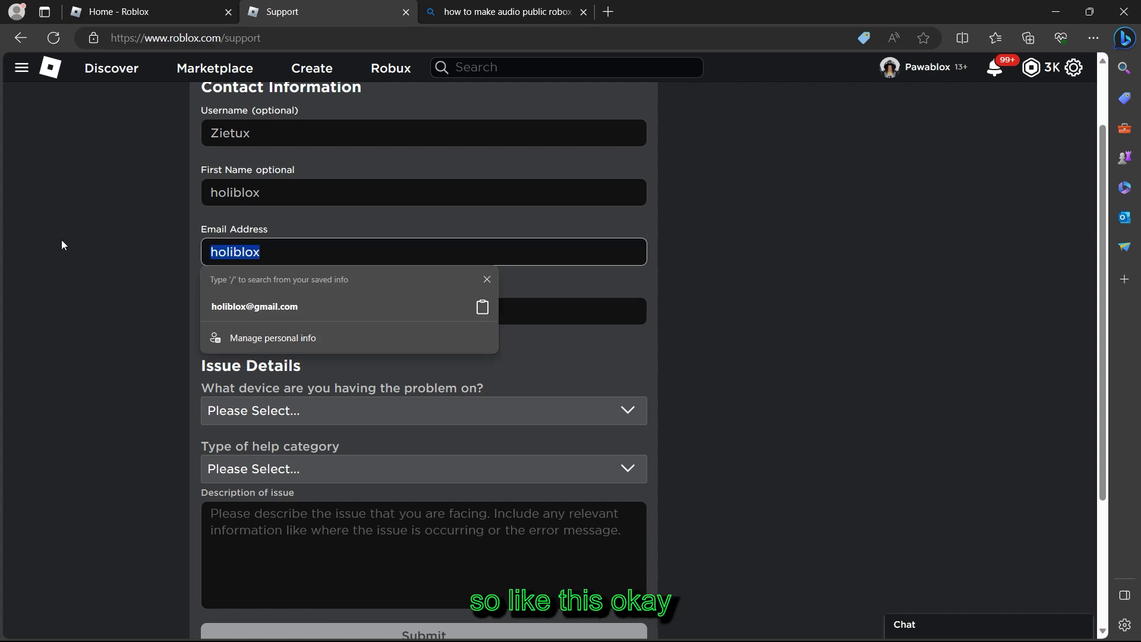
key("ctrl+v")
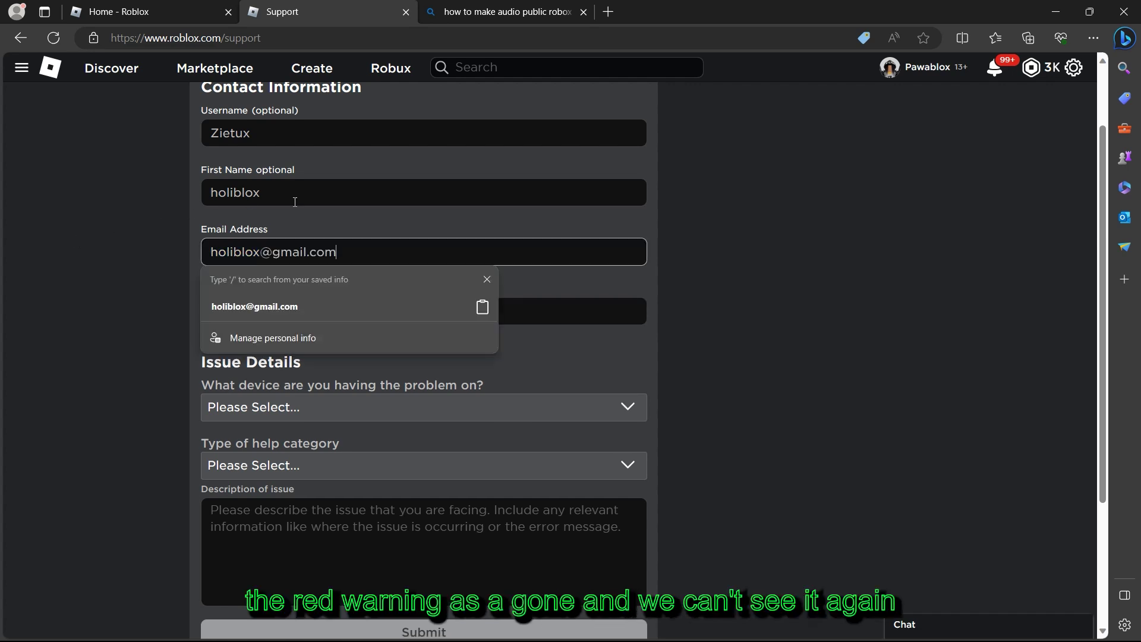
scroll(293, 199, "up", 1)
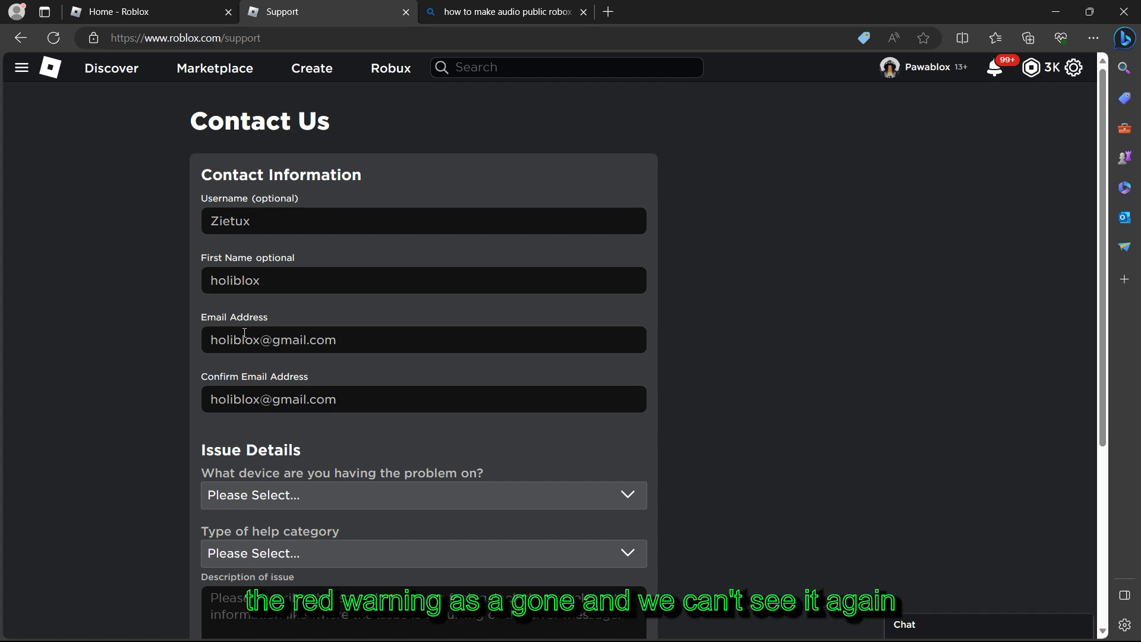
triple_click(347, 345)
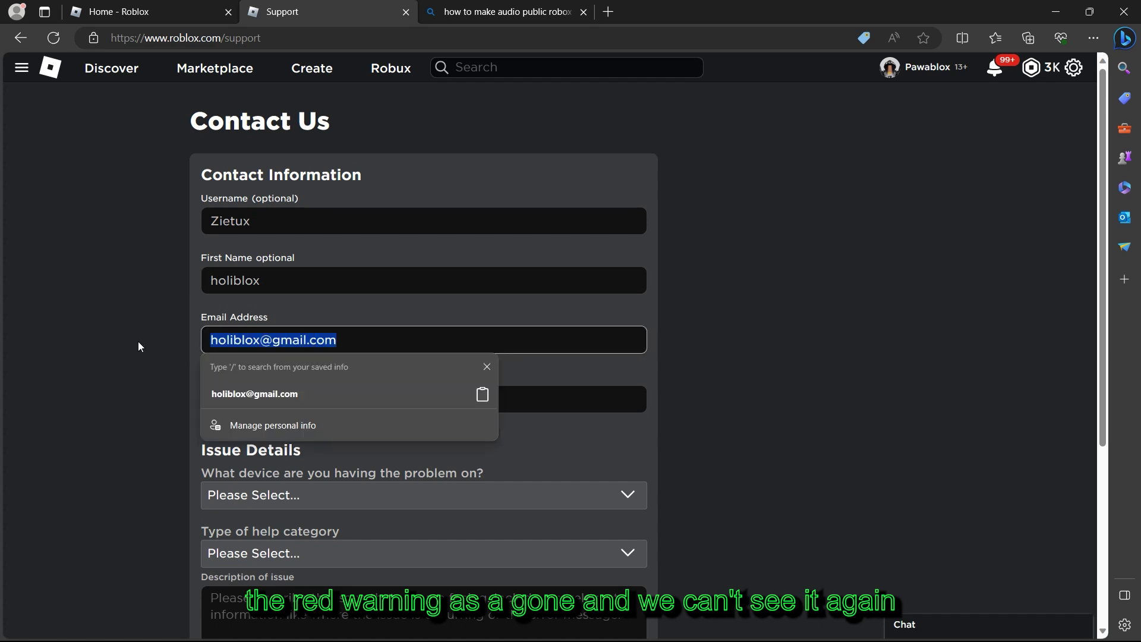
left_click(595, 407)
key("ctrl+v")
left_click_drag(428, 398, 0, 401)
left_click(114, 405)
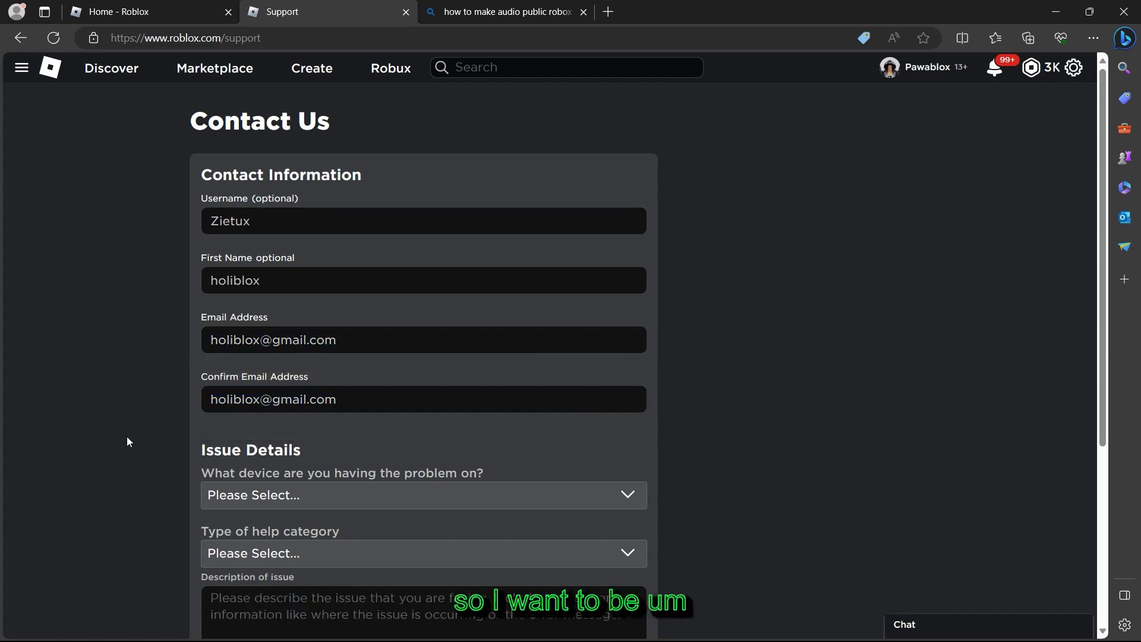
scroll(128, 438, "down", 2)
left_click(268, 329)
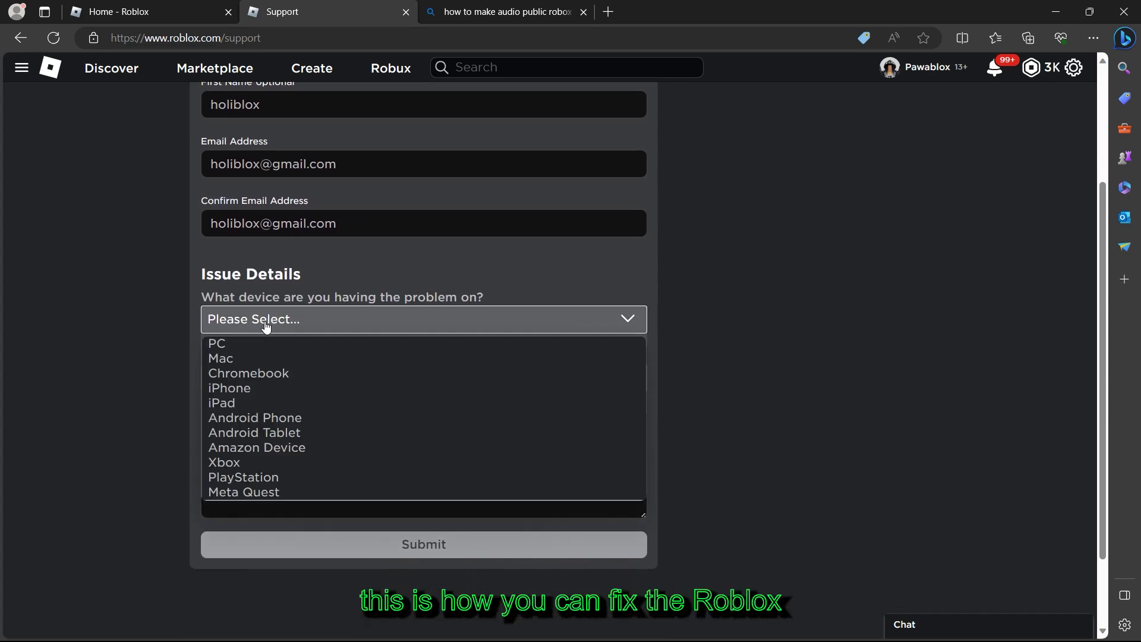
Step: Choose device PC, help category Age-Based Settings, and sub-category Change Child Age
left_click(223, 359)
left_click(230, 326)
scroll(326, 349, "down", 1)
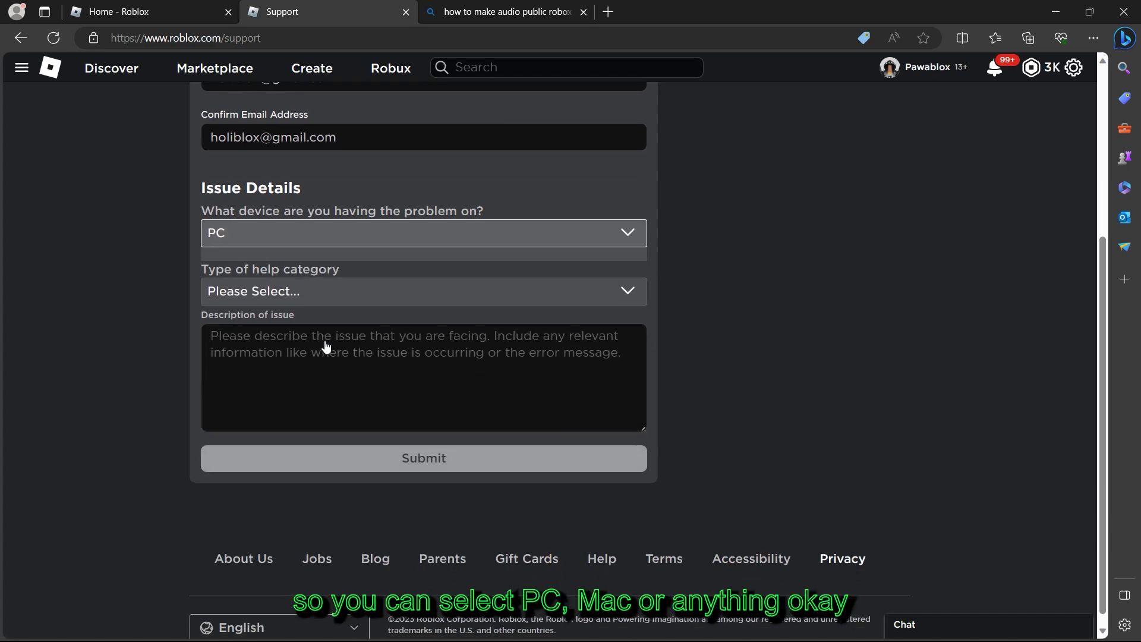
left_click(254, 288)
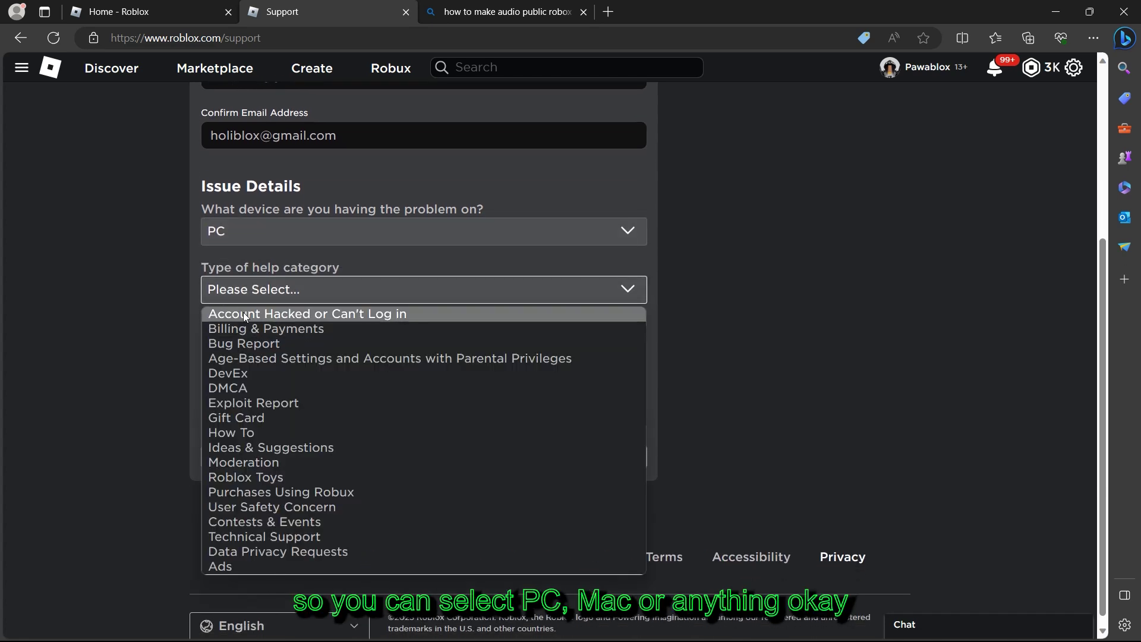
left_click(260, 360)
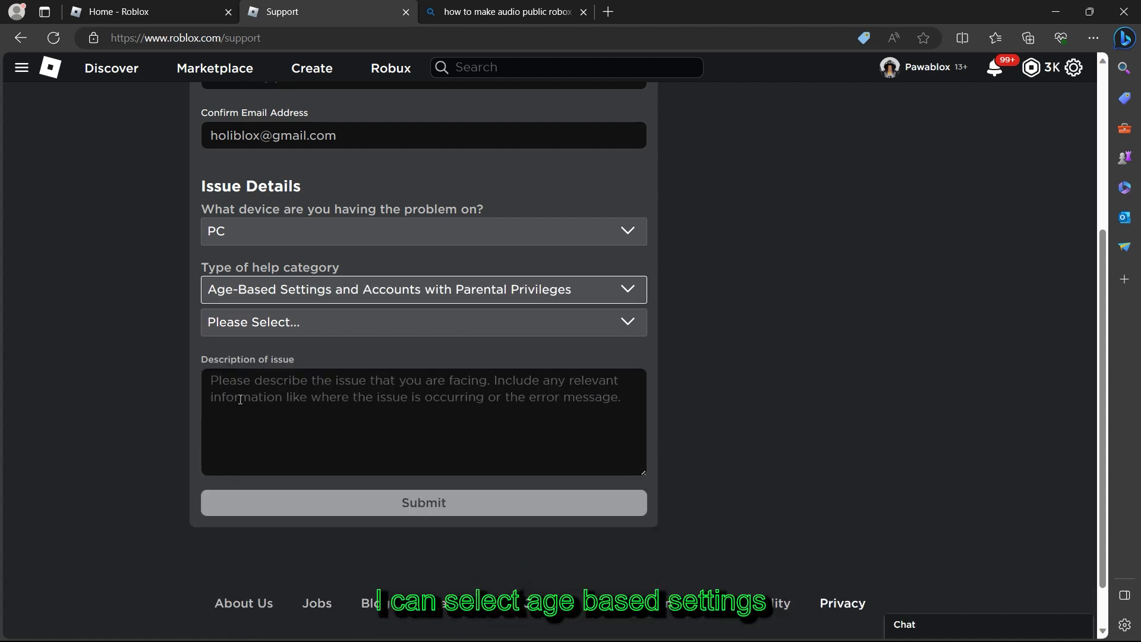
left_click(256, 325)
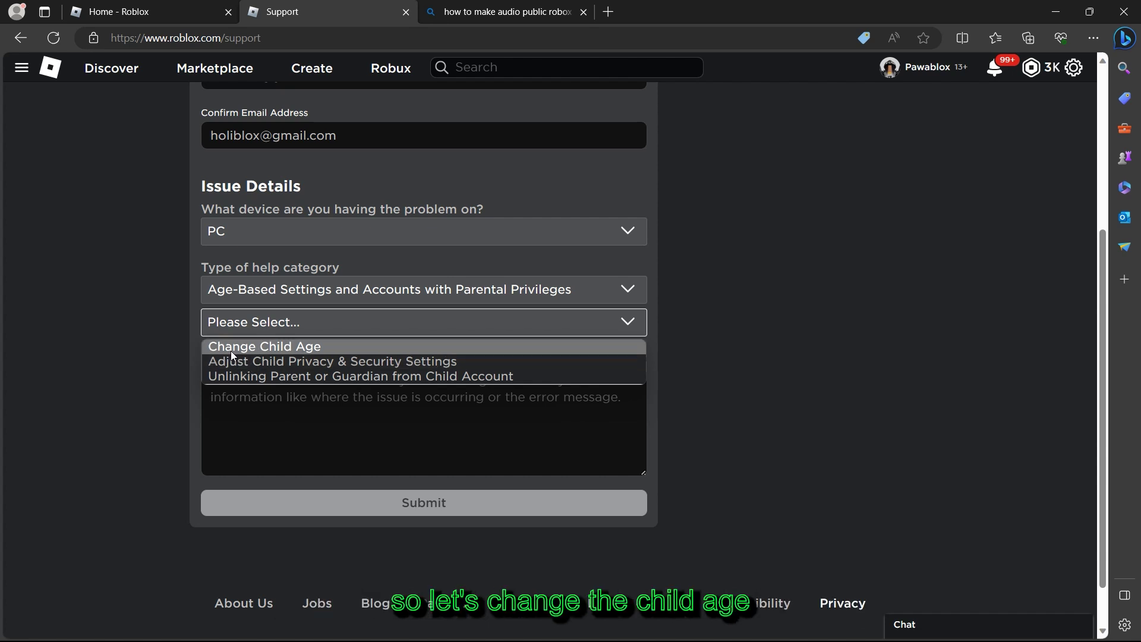
left_click(231, 351)
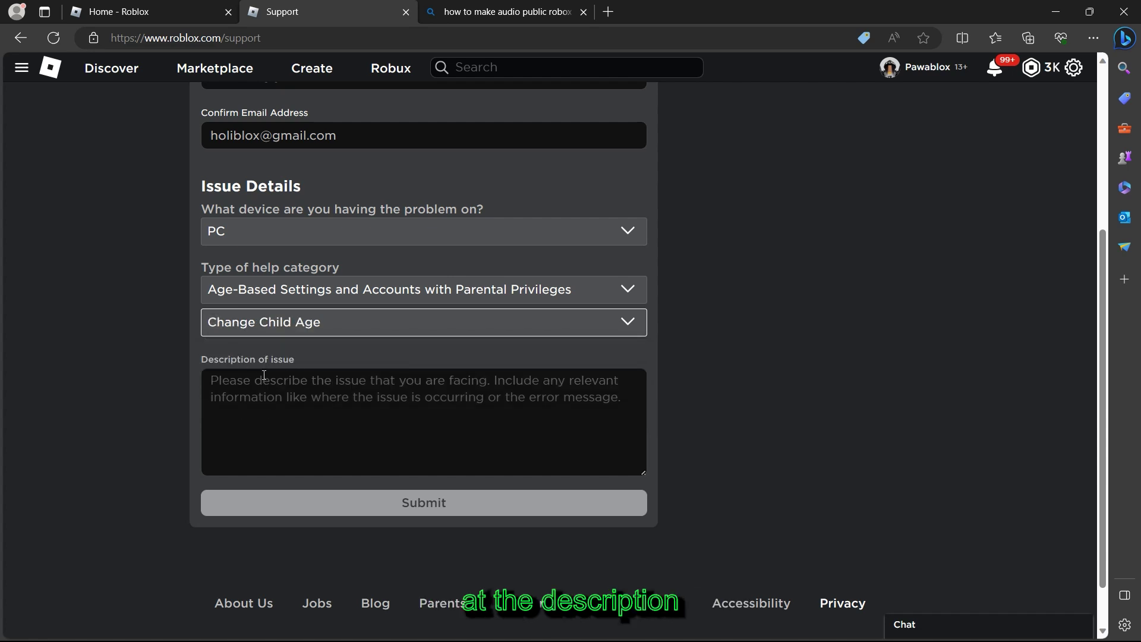
Step: Describe the recent age change leaving restricted settings and unavailable features, then submit the form
left_click(246, 381)
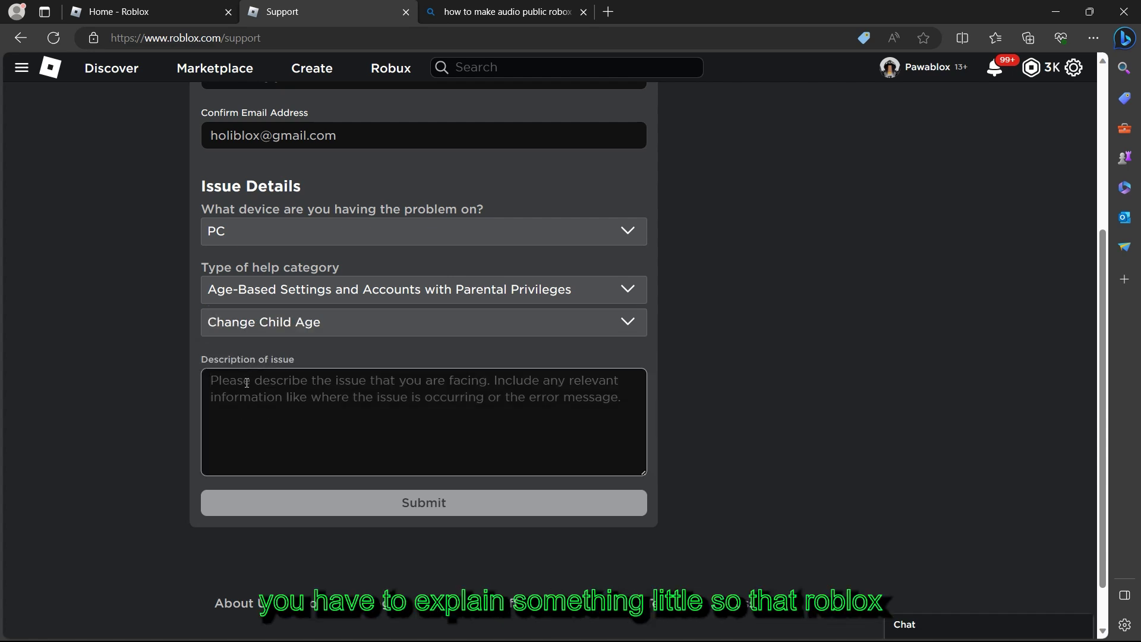
type("hello,")
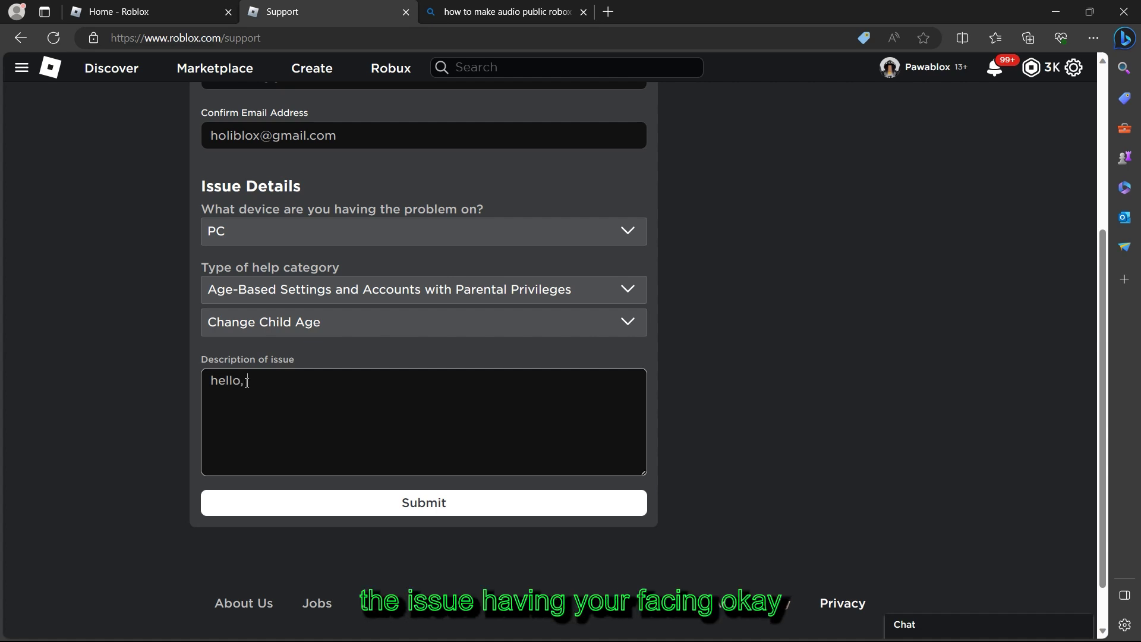
type(" i recen")
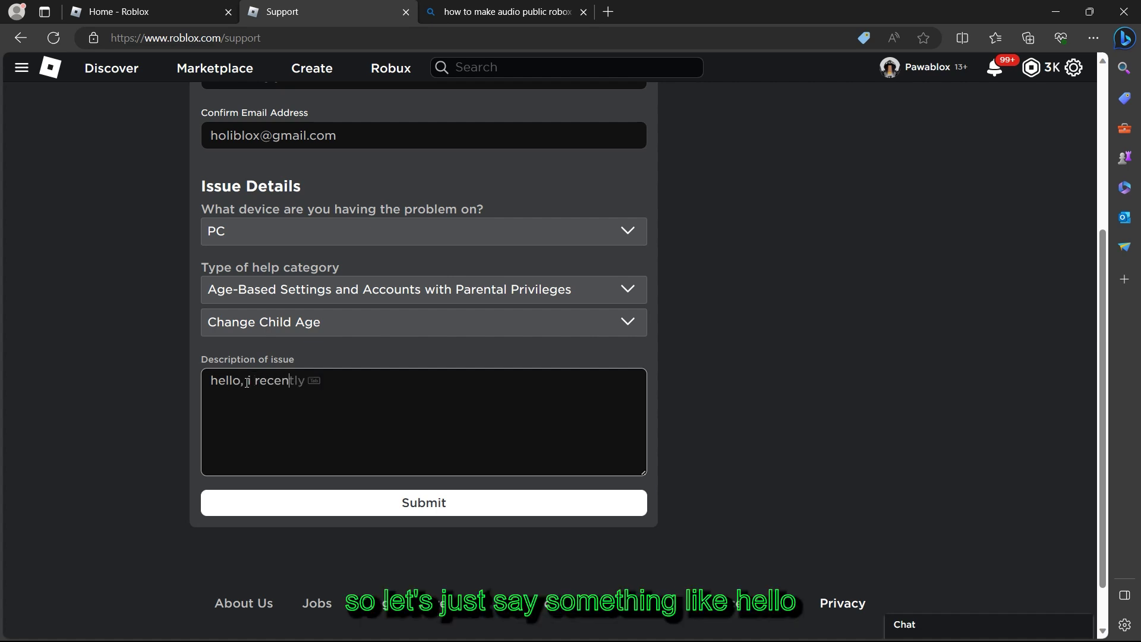
type("tly ")
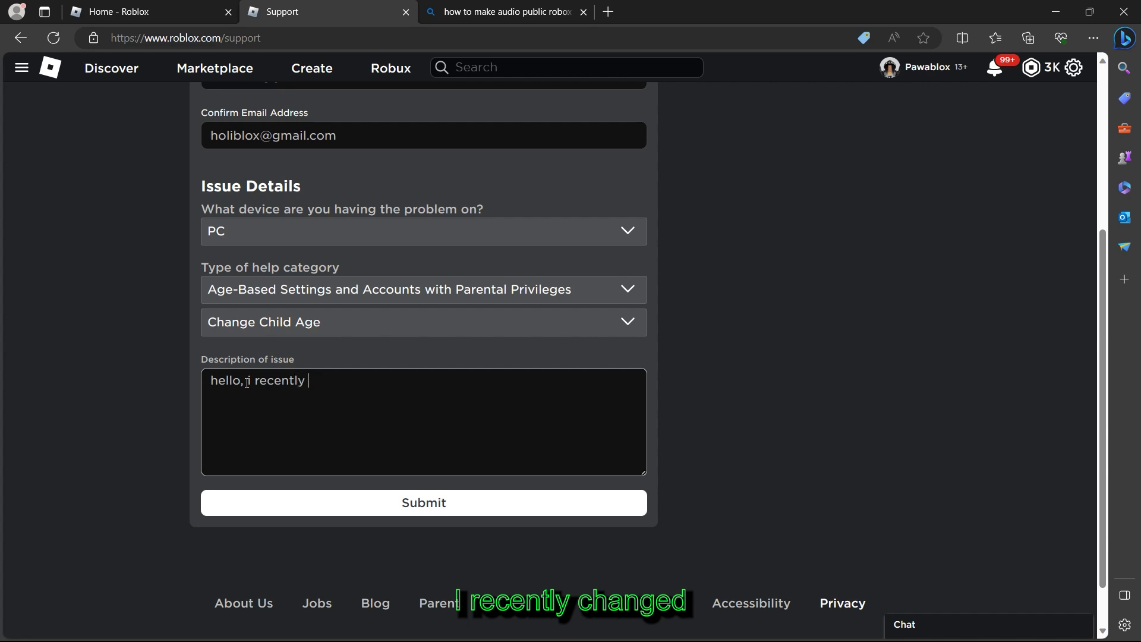
type("changed ")
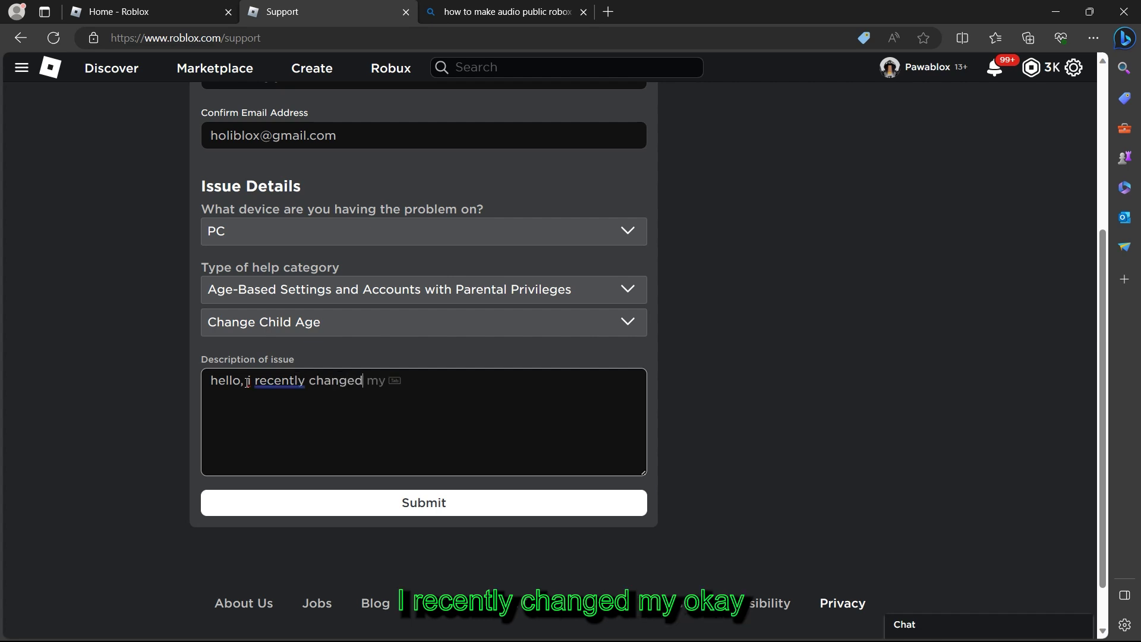
type("my")
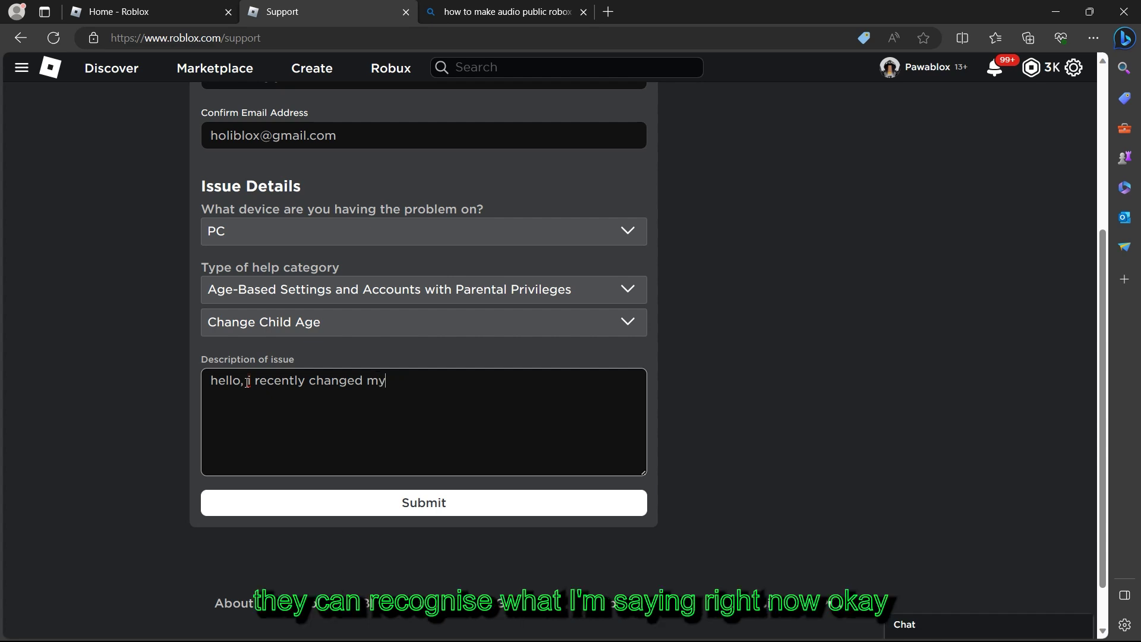
type(" age ")
type("but ")
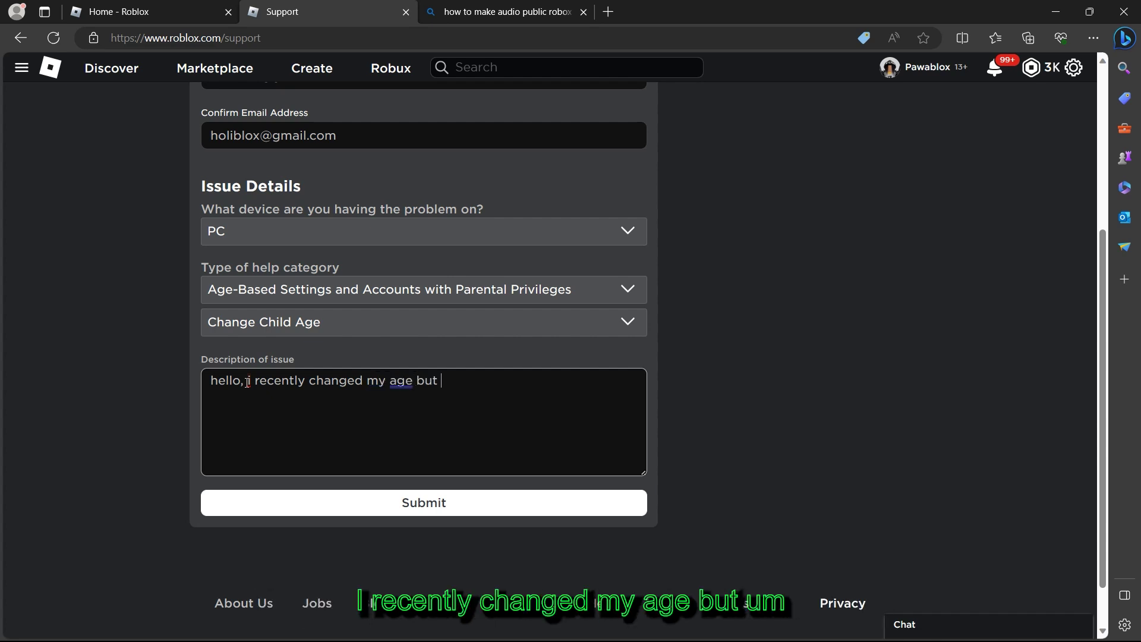
type("i")
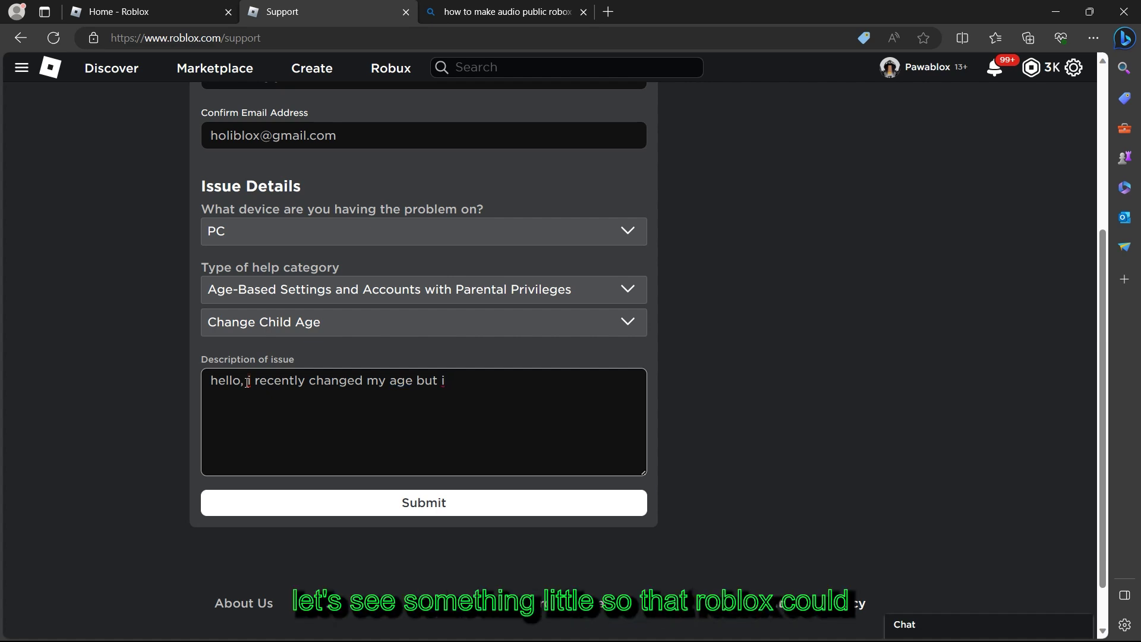
type(" still ")
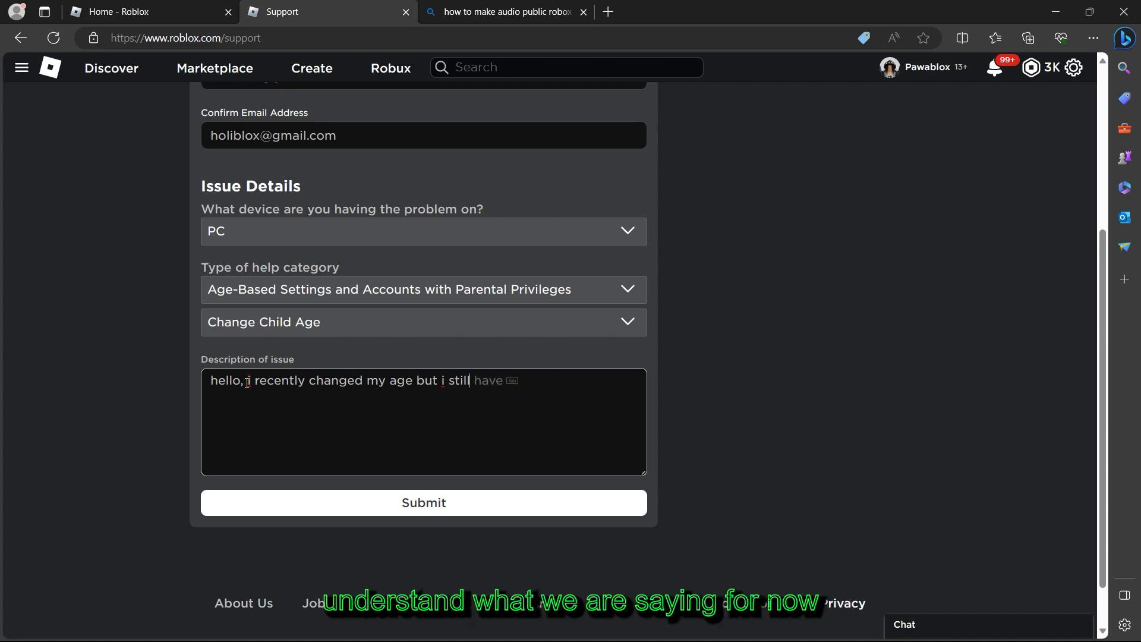
type("hav")
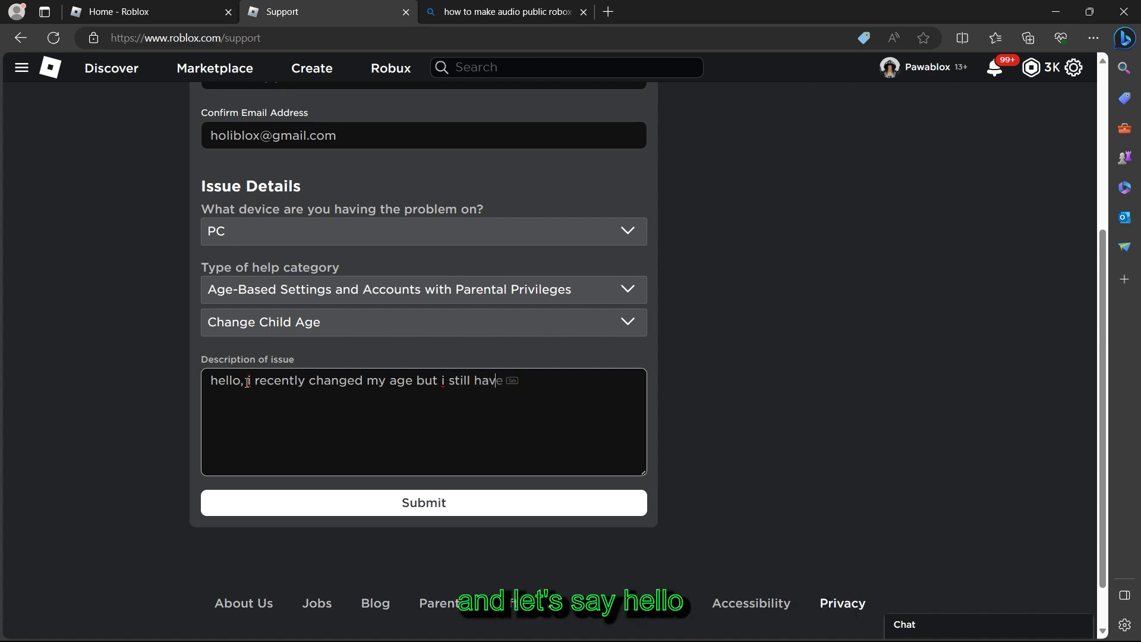
type("e the ")
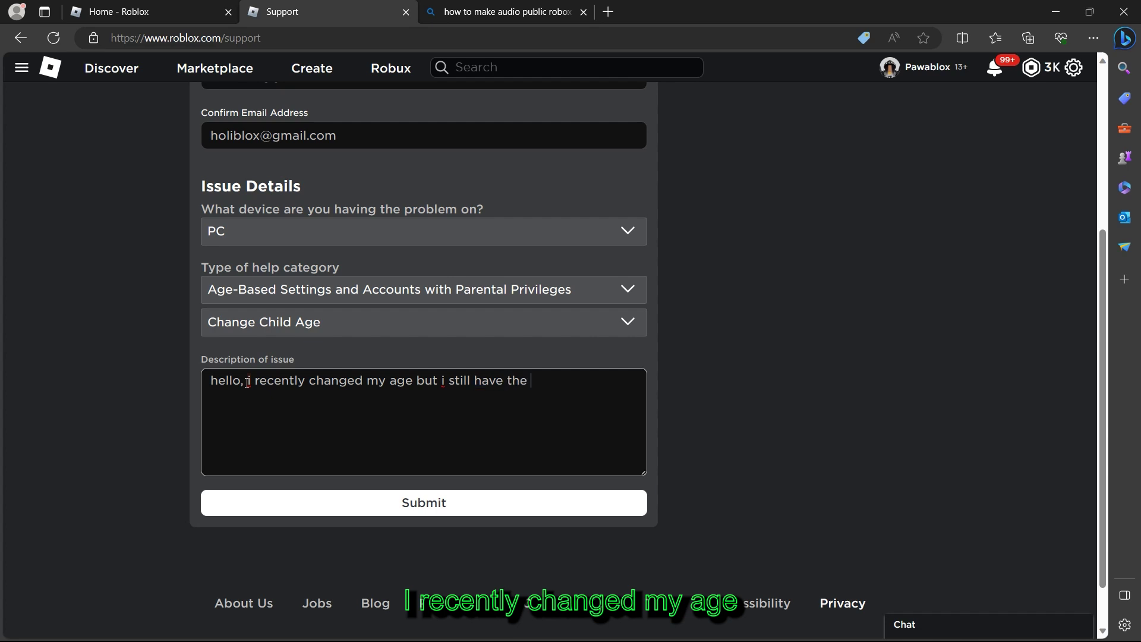
type("age")
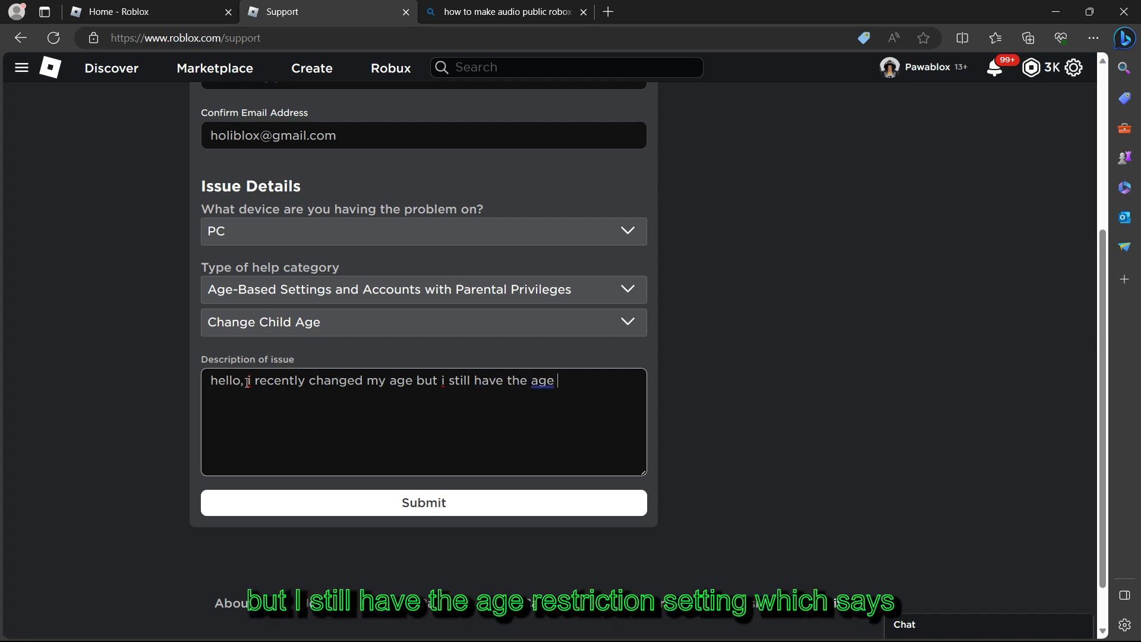
type("stricted")
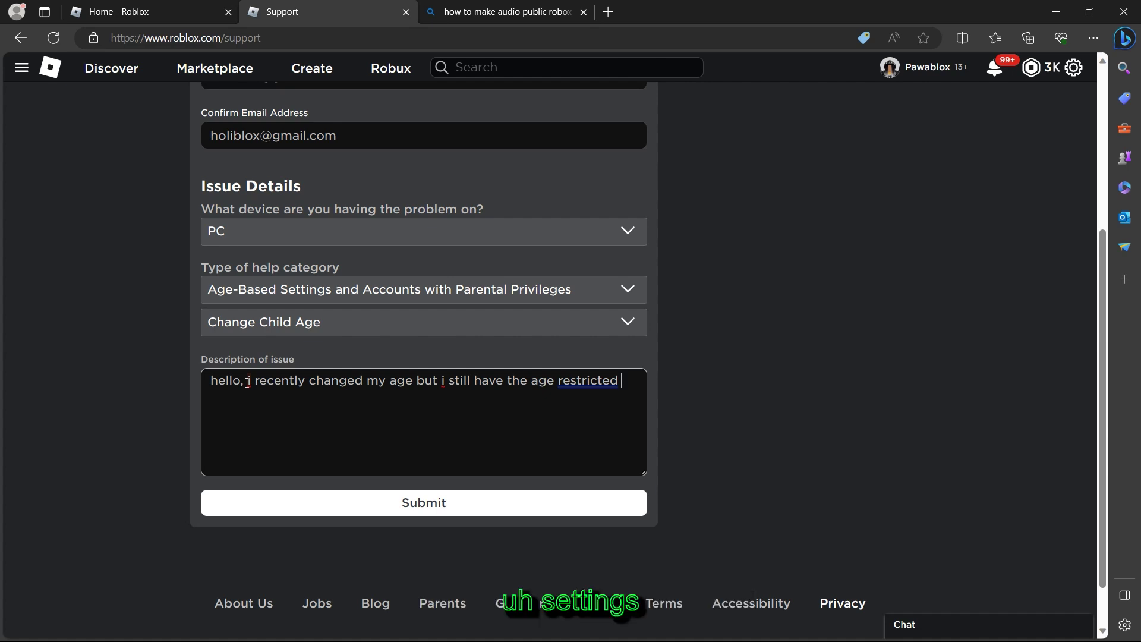
type(" setti")
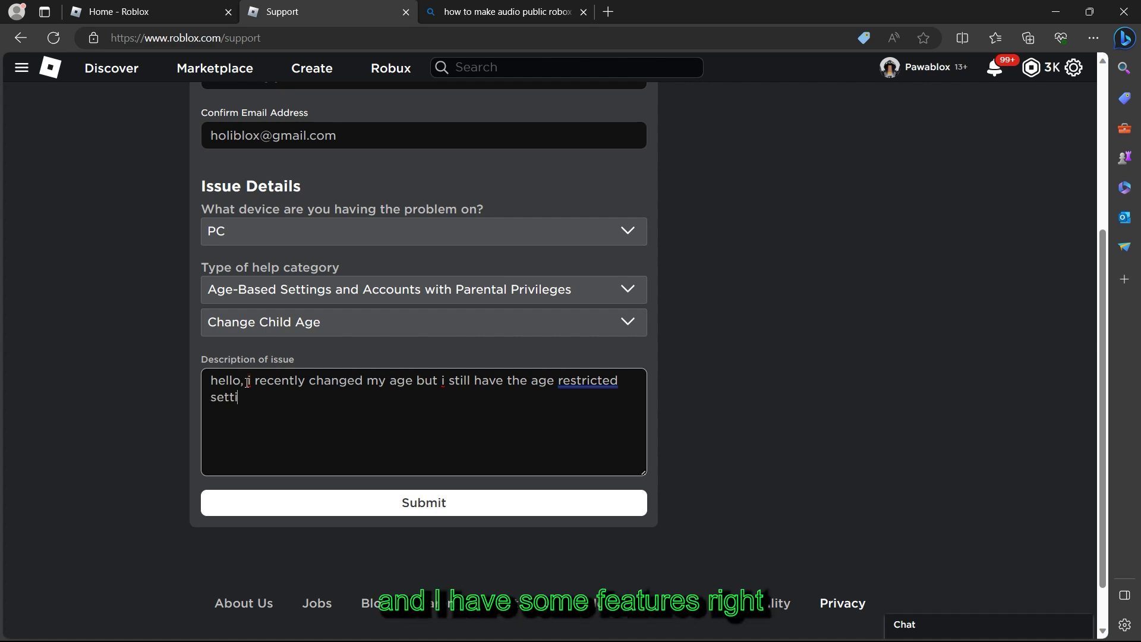
type("ngs i ")
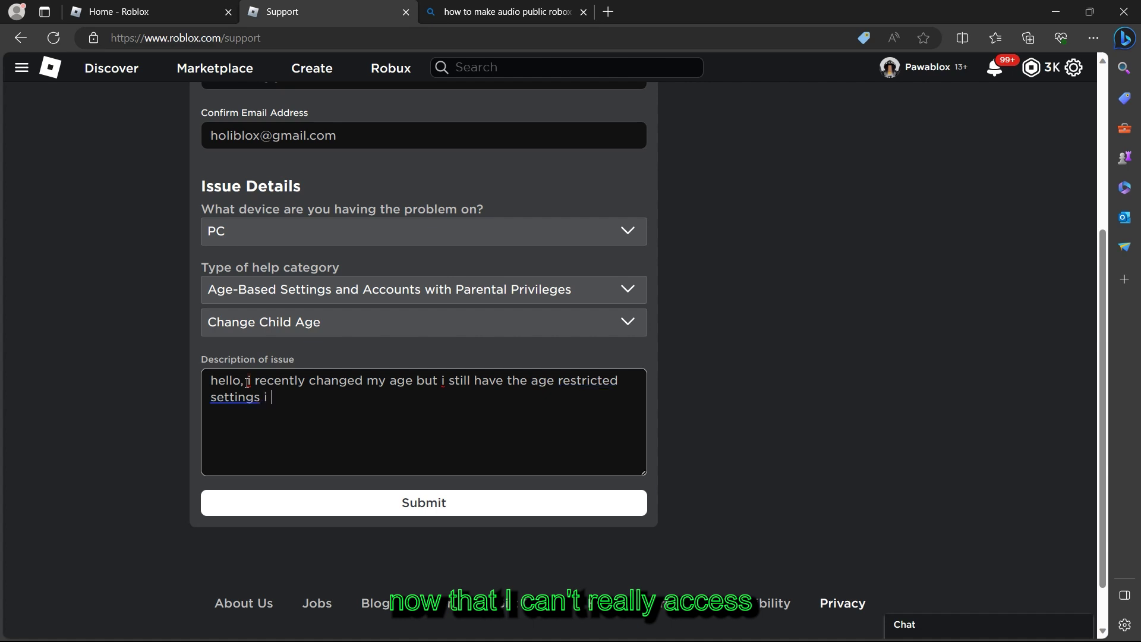
type("cant g")
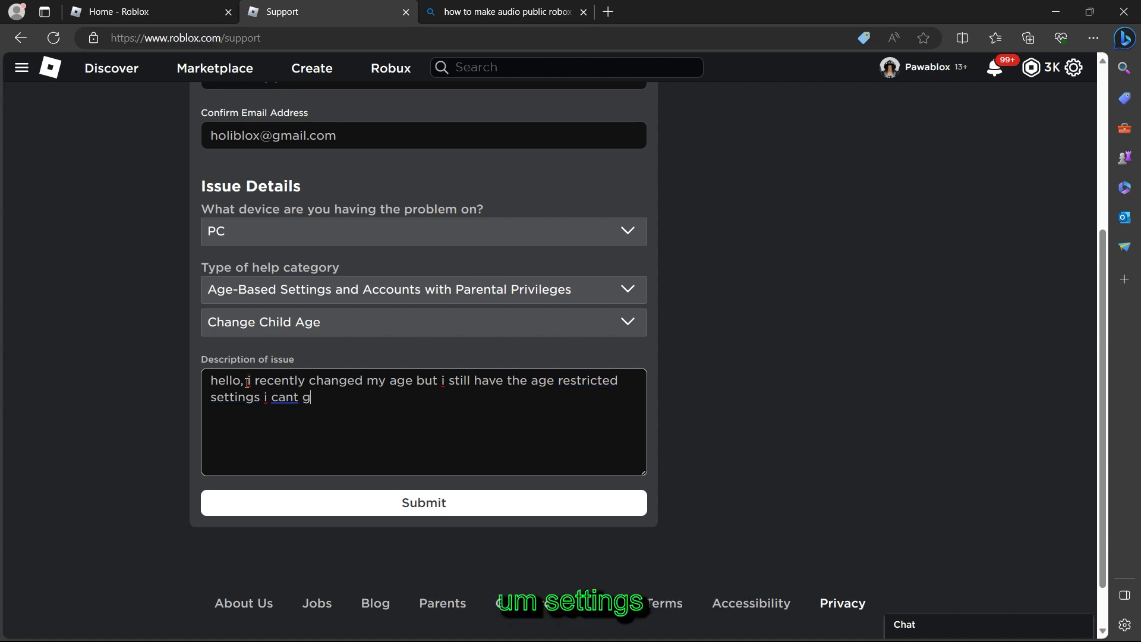
type("et s")
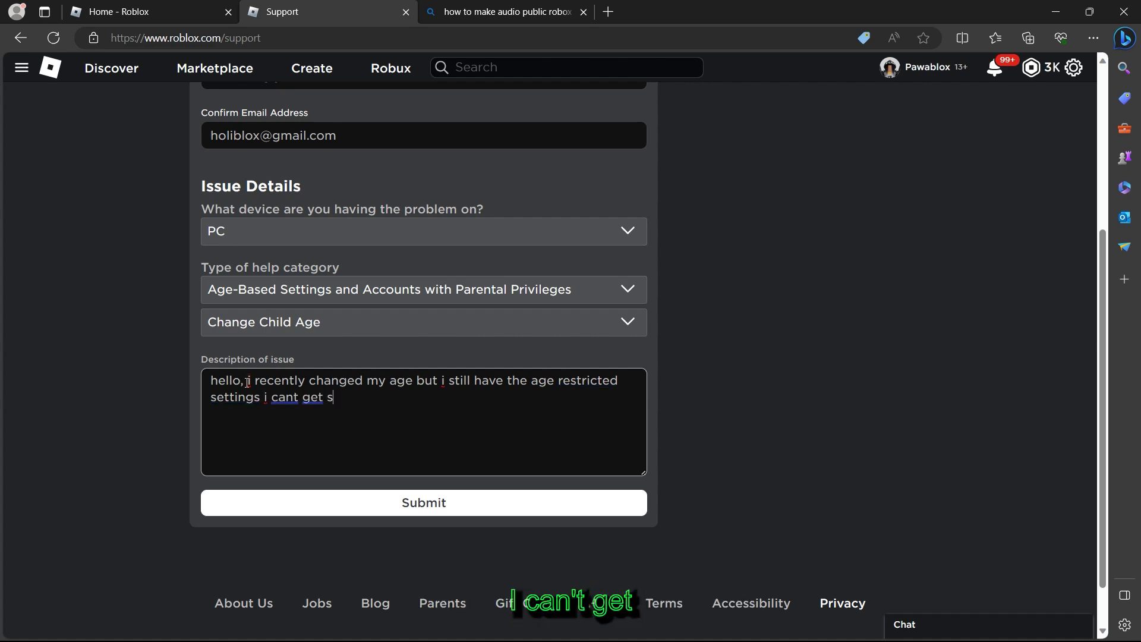
type("o")
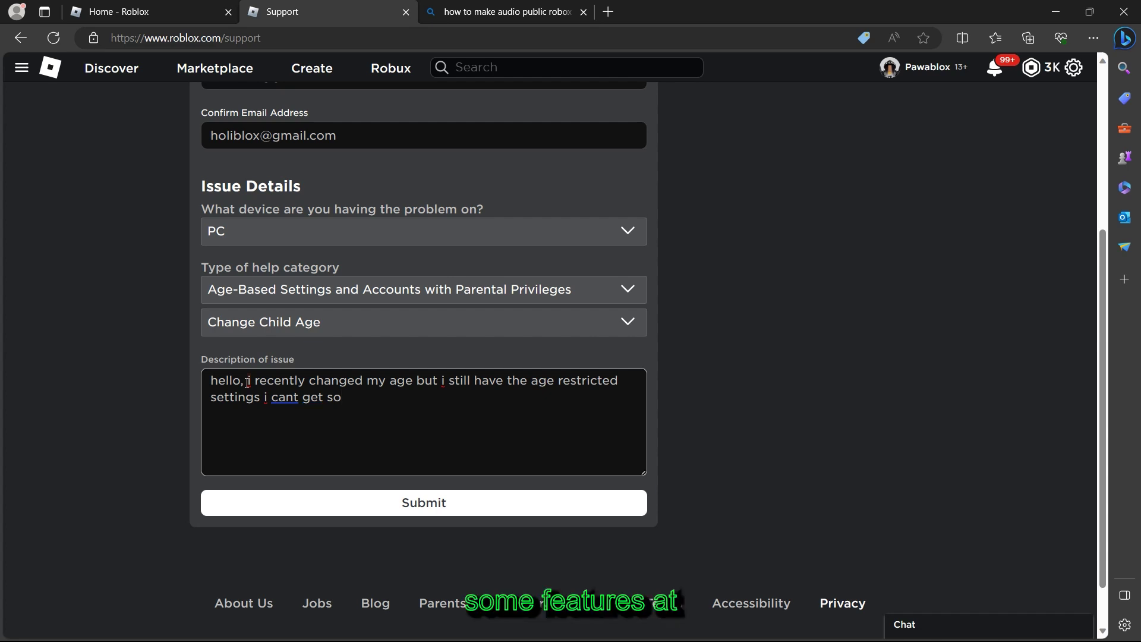
type("me")
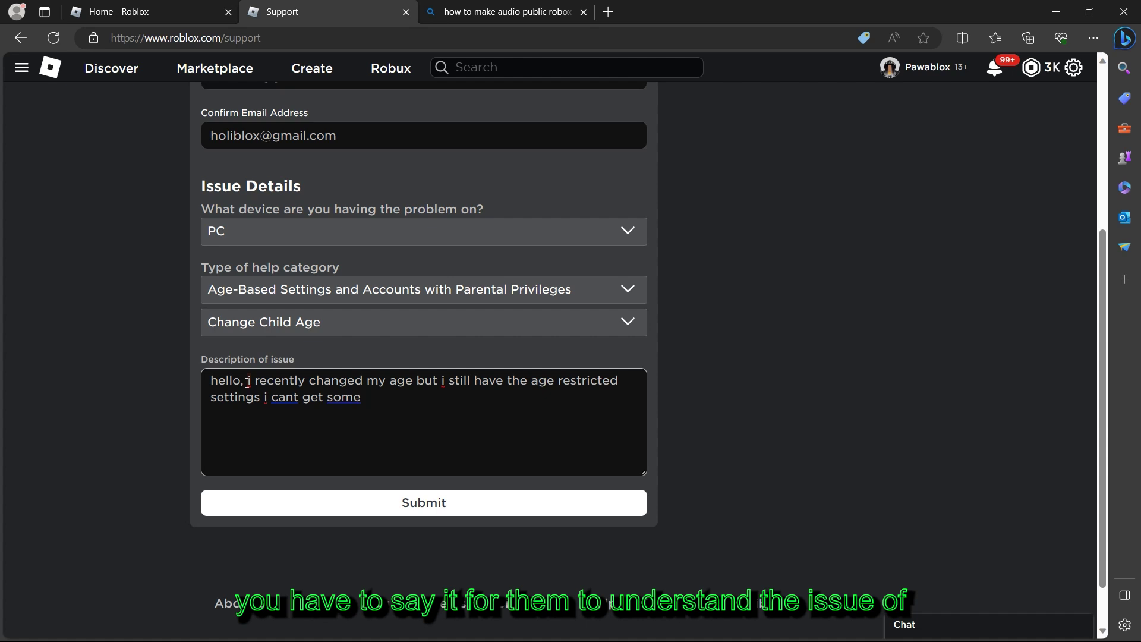
type(" fea")
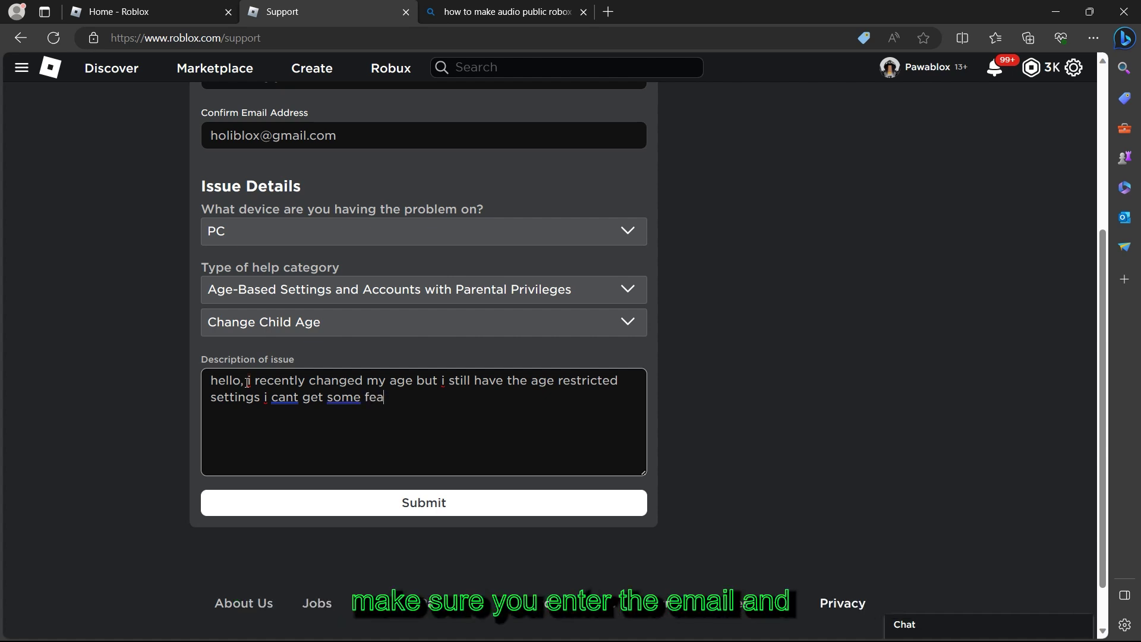
type("tures")
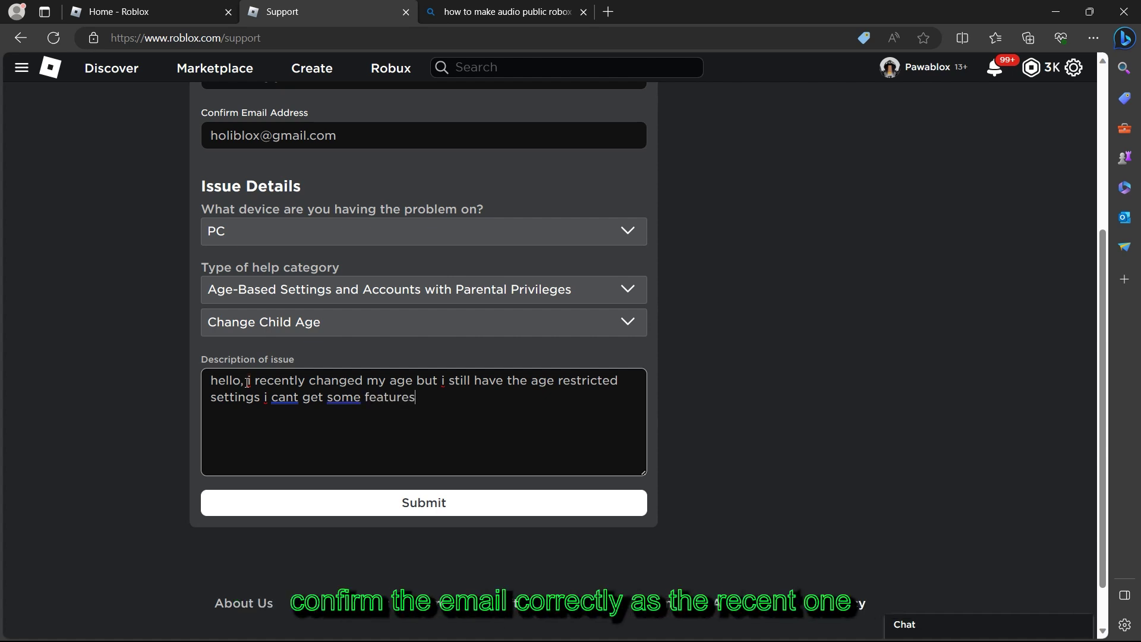
left_click_drag(416, 403, 199, 366)
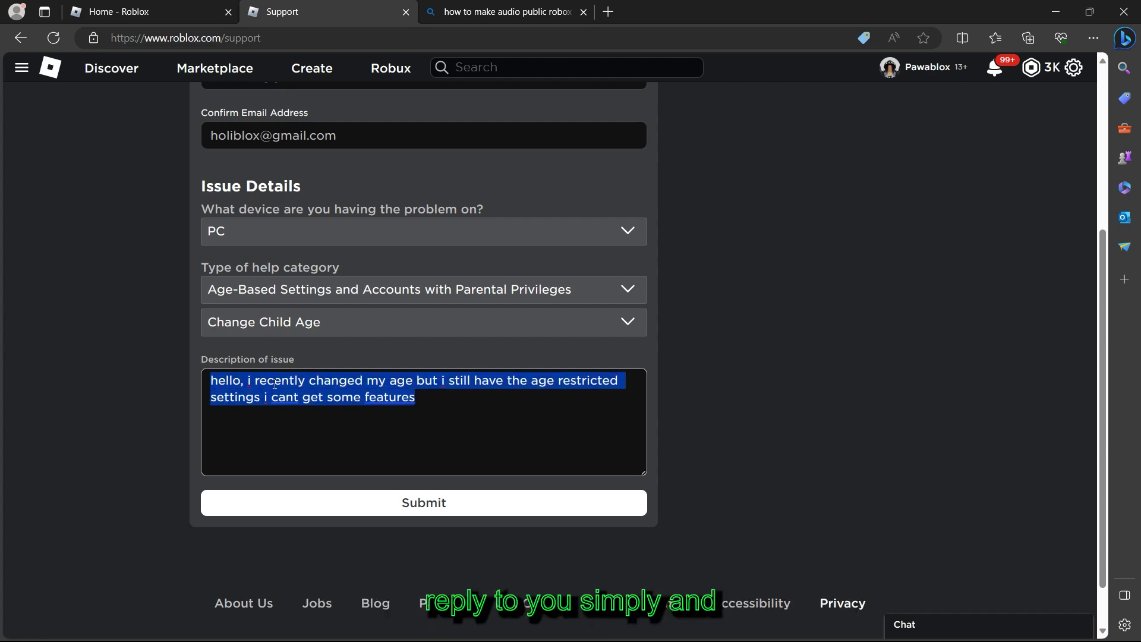
scroll(358, 340, "up", 3)
scroll(357, 357, "down", 3)
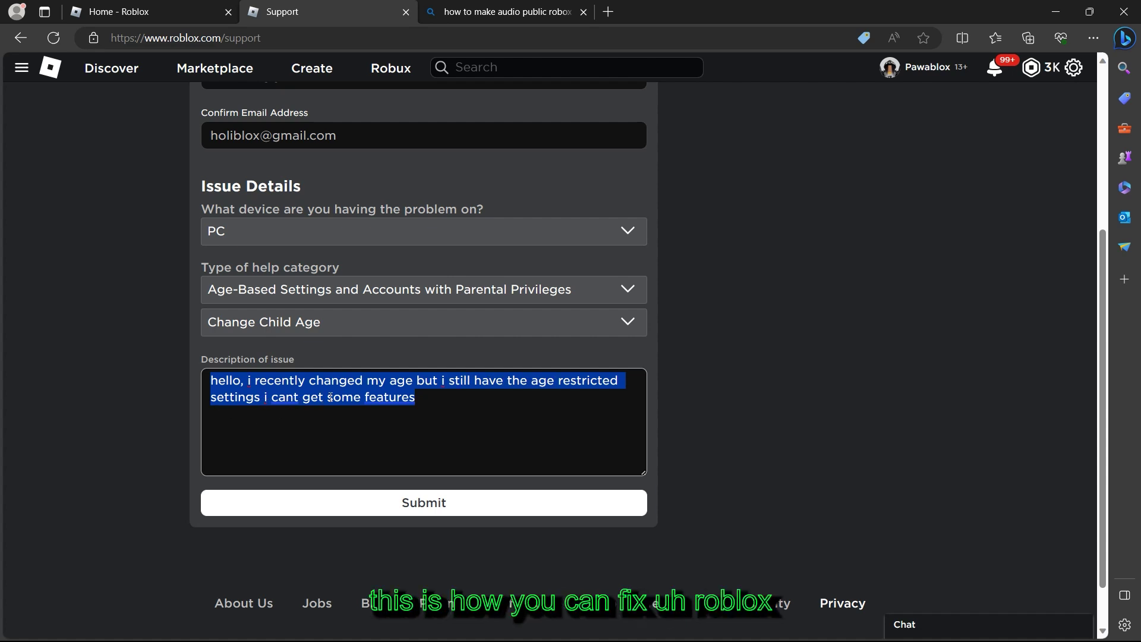
left_click(439, 505)
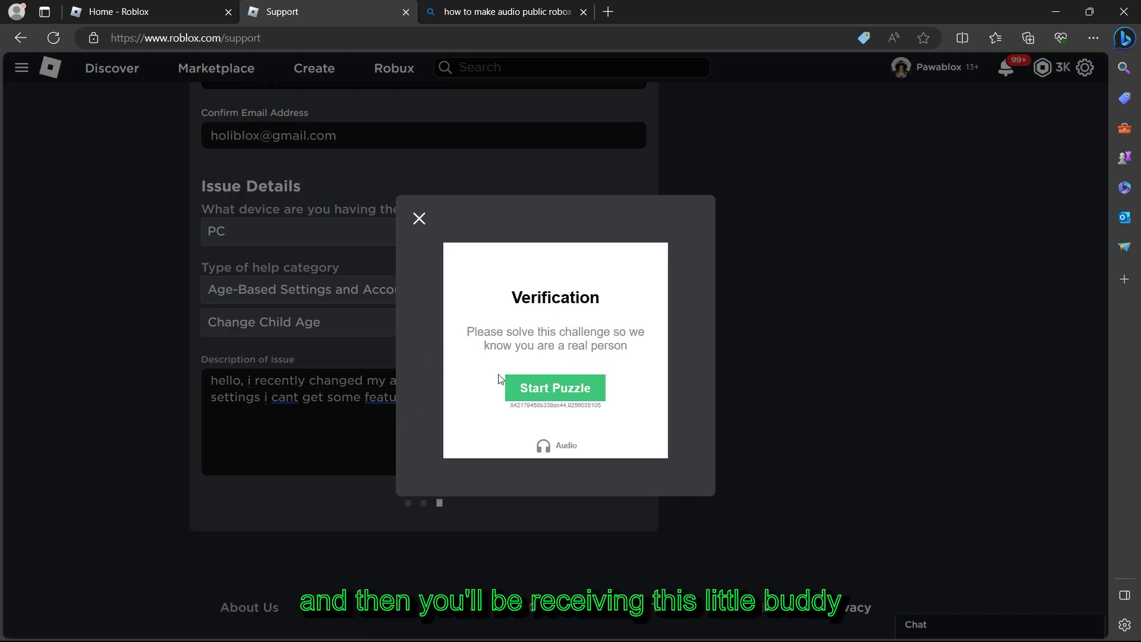
Step: Start the verification puzzle, rotate the animal twice, then close the puzzle
left_click(540, 393)
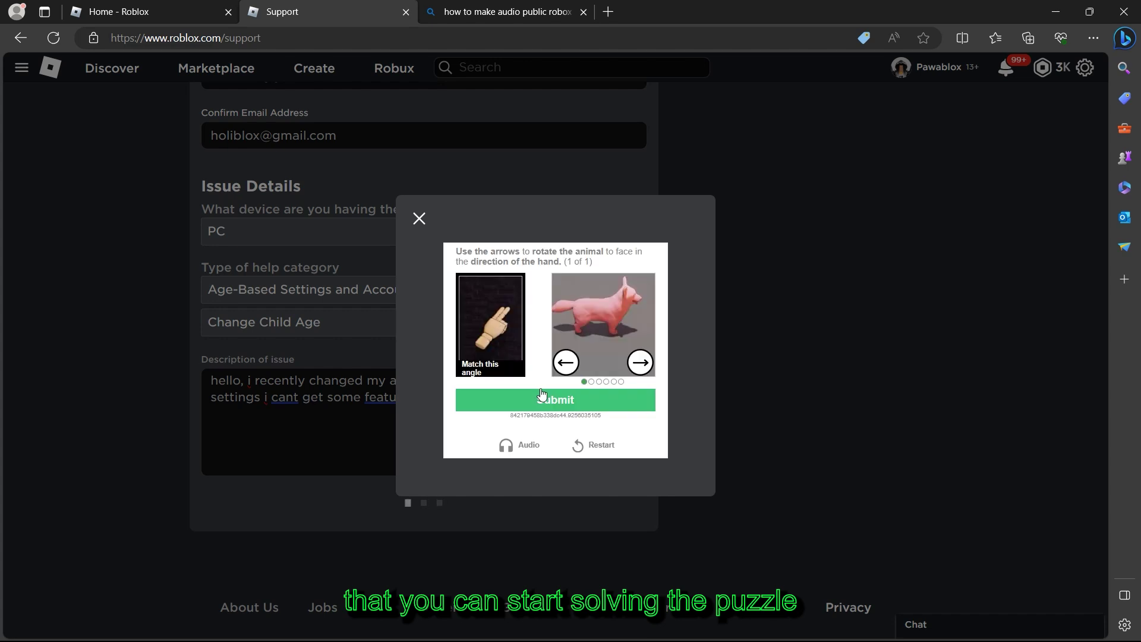
left_click(566, 362)
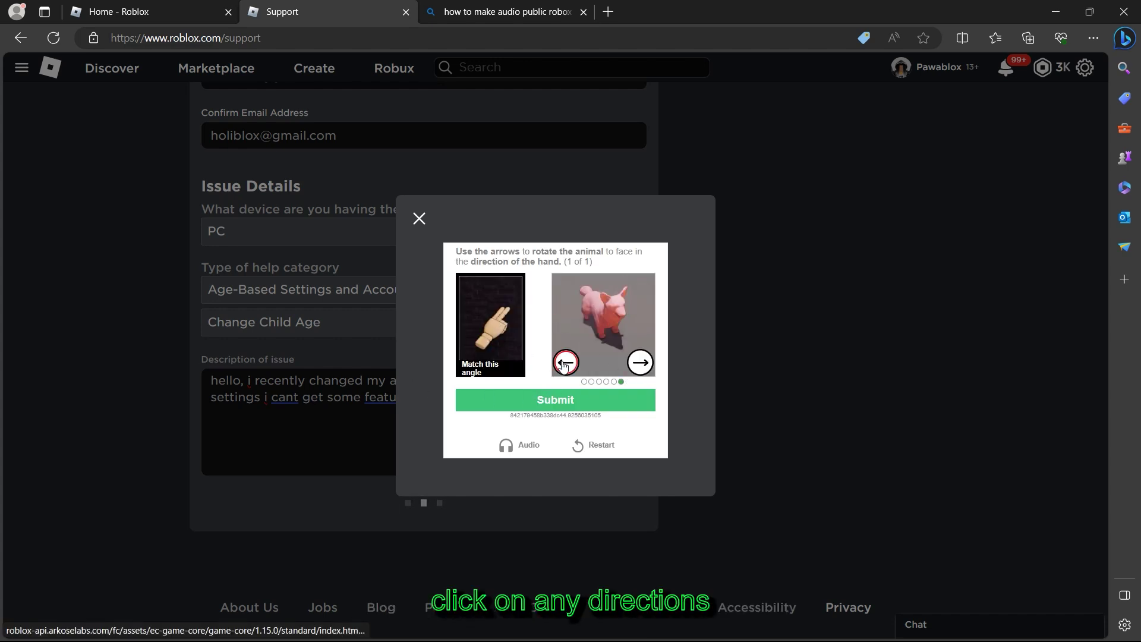
left_click(640, 362)
left_click(641, 362)
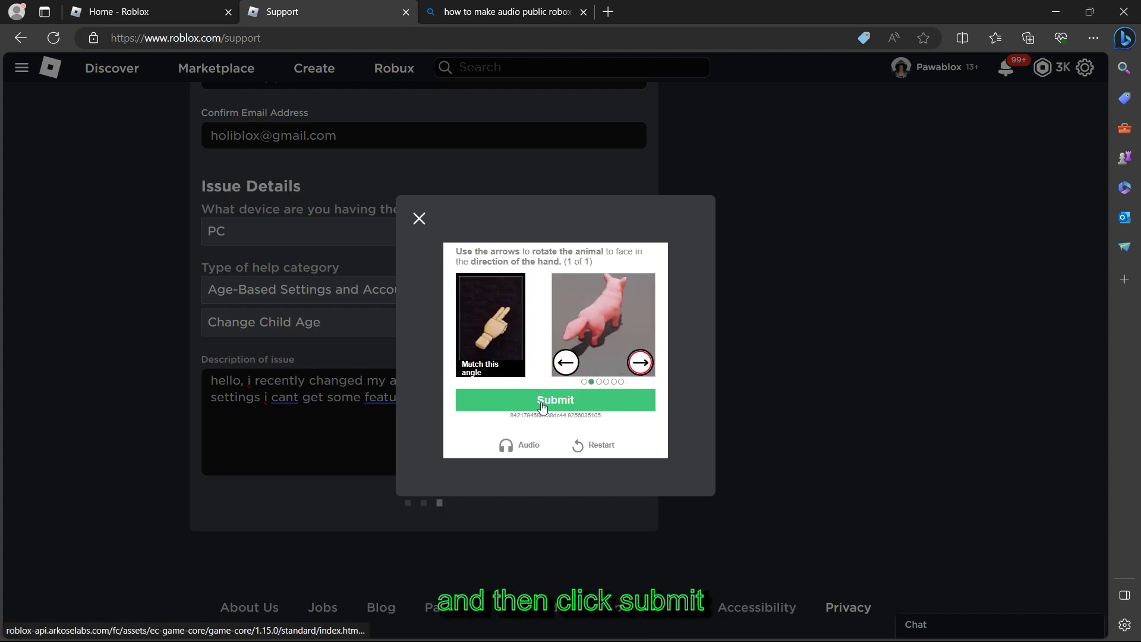
left_click(420, 220)
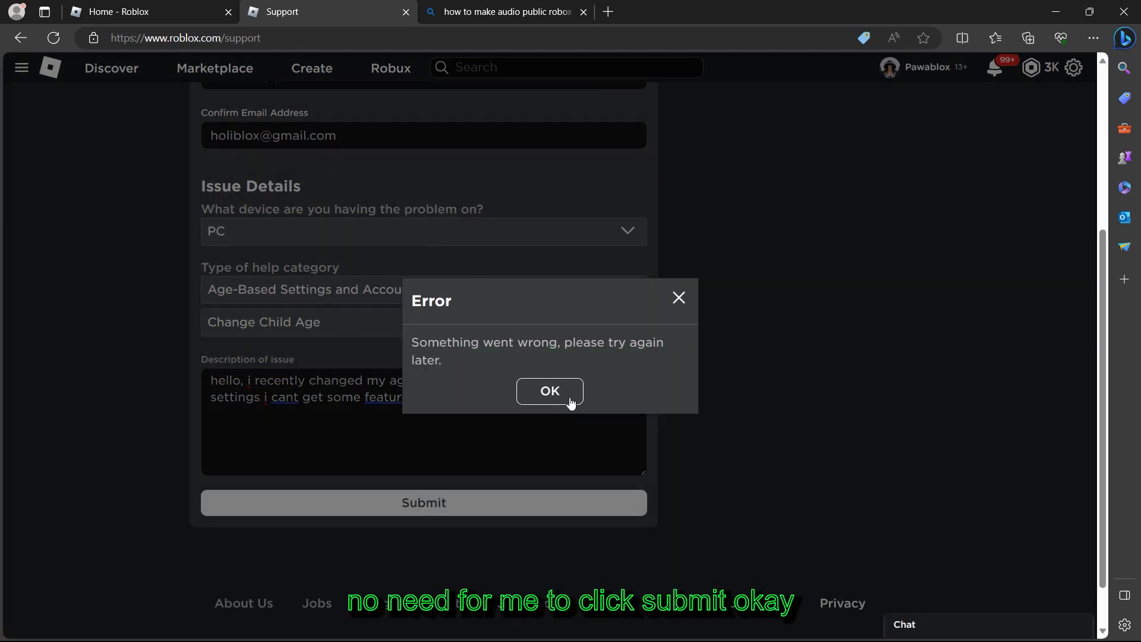